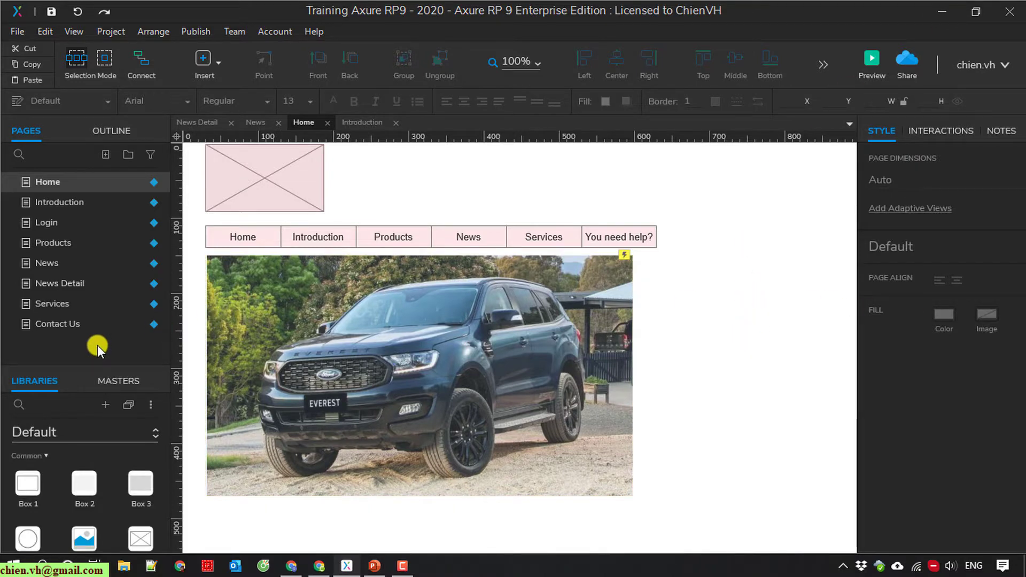
Step: Add a new page named 'Sticky Header' at the end of the project's page list
click(105, 155)
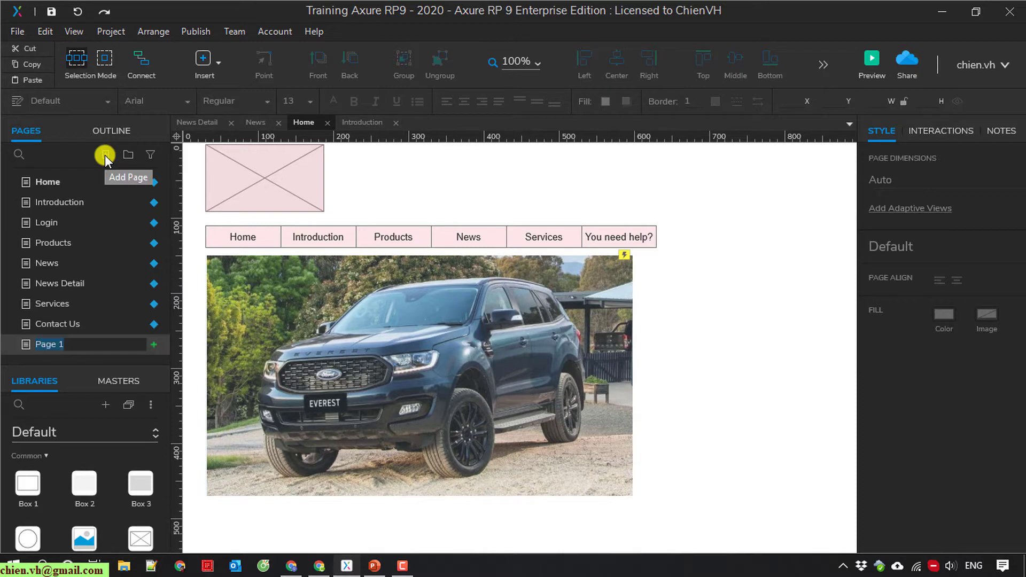
text(Sk)
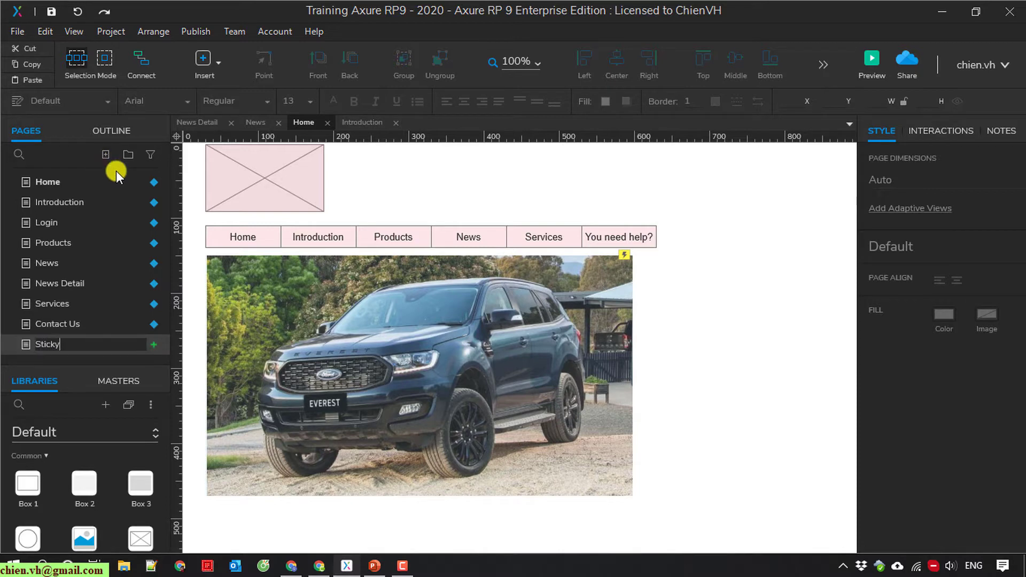
text(Header)
key(Return)
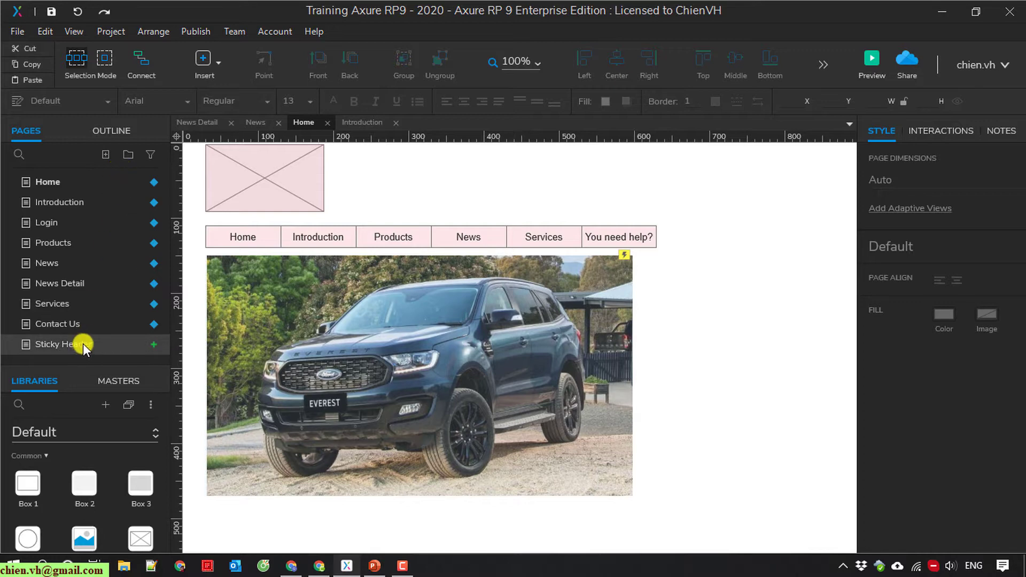
Step: Open Sticky Header and size a top-left logo placeholder to 197×115
double_click(27, 343)
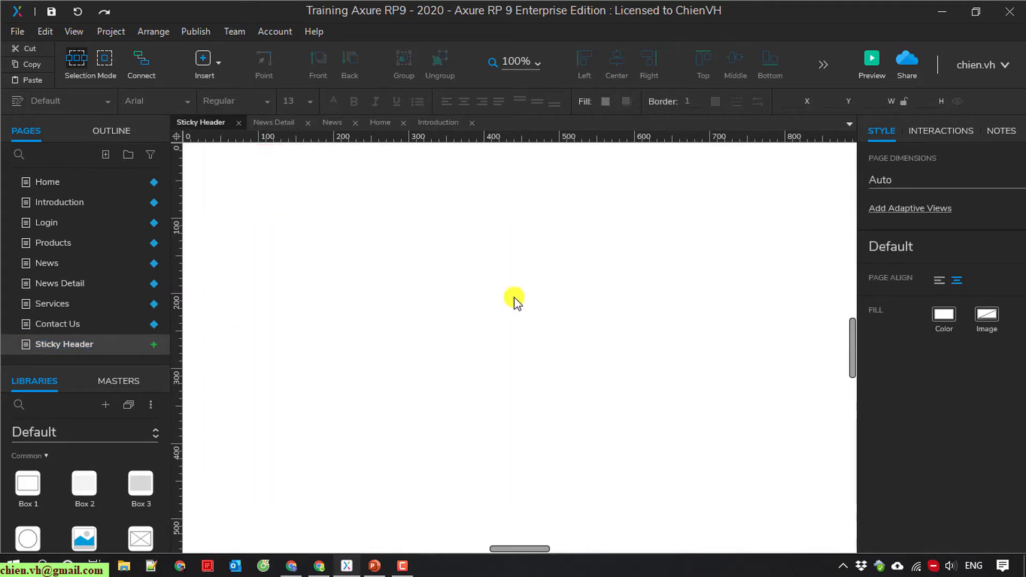
scroll(607, 446, up, 3)
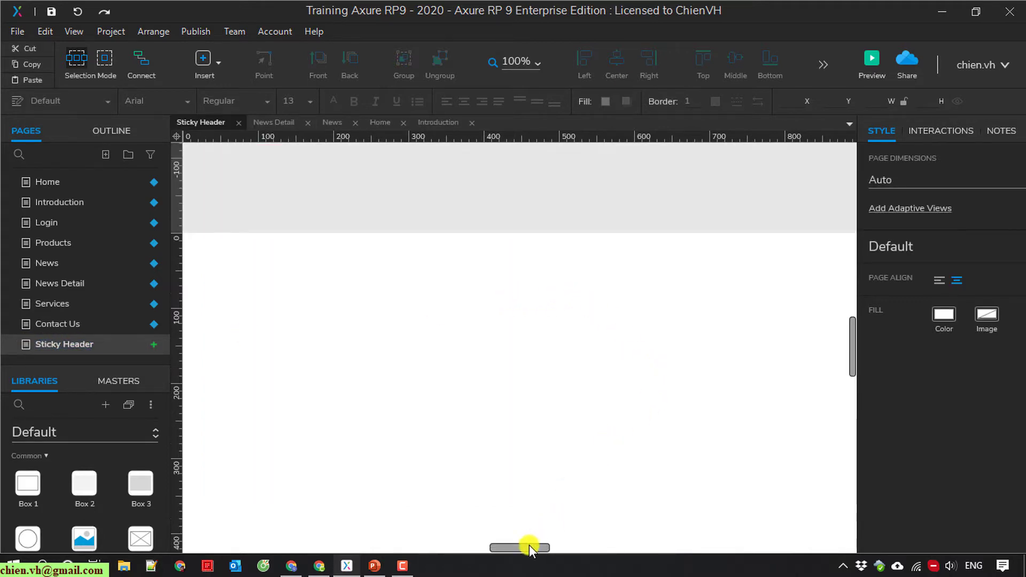
drag(527, 547, 521, 546)
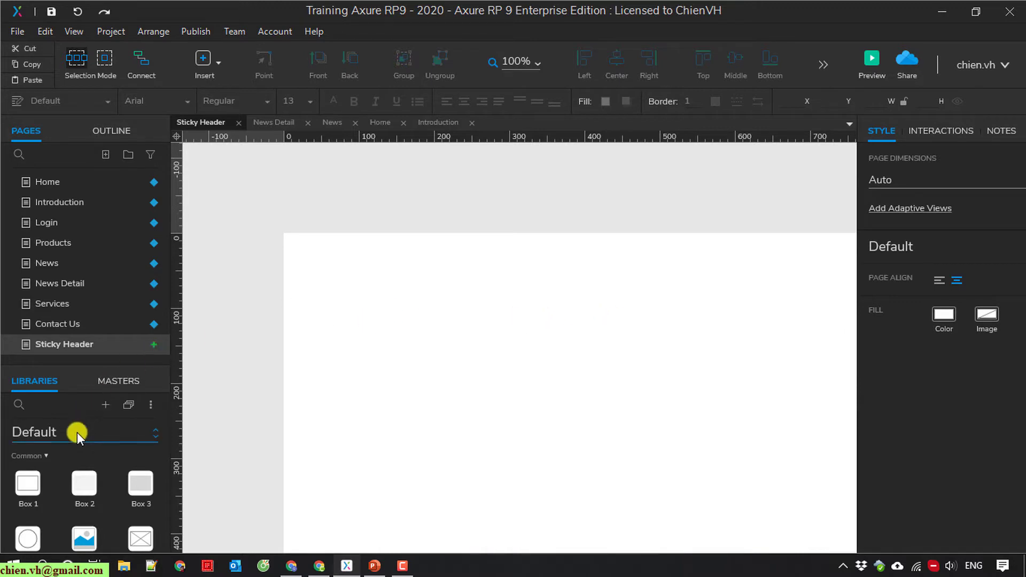
drag(103, 369, 103, 272)
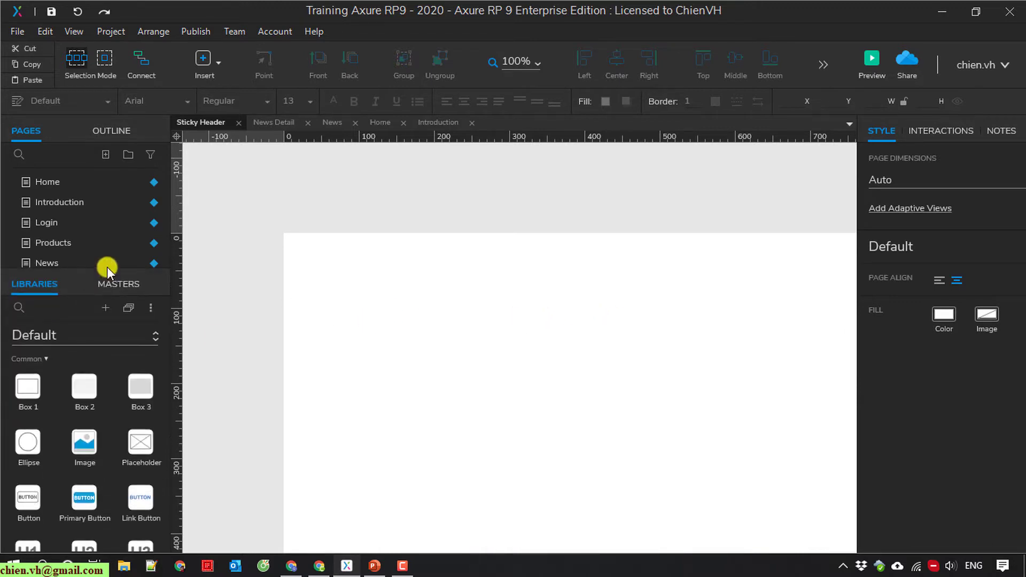
scroll(79, 398, down, 2)
scroll(104, 447, up, 2)
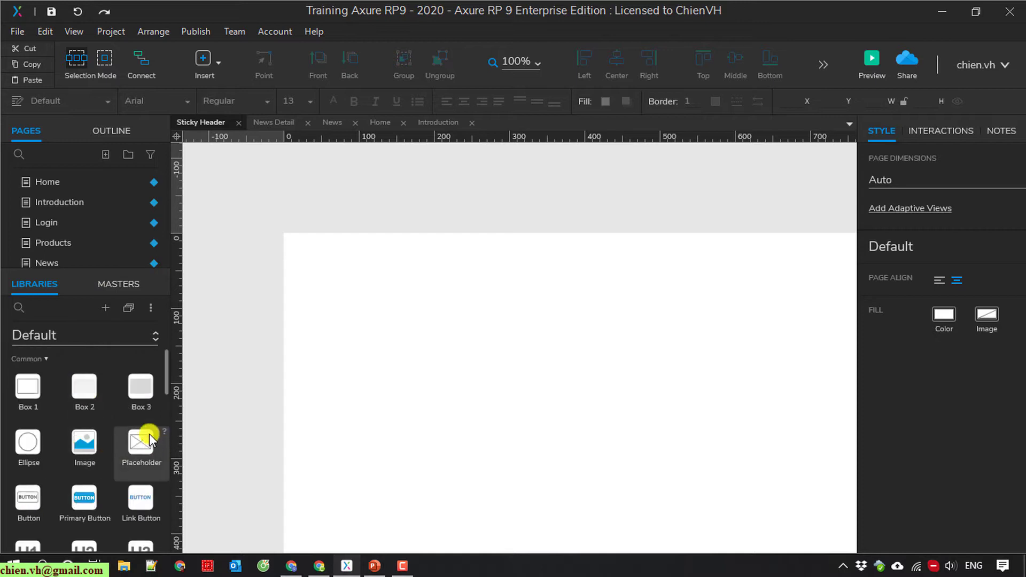
mouse_move(141, 447)
mouse_down()
mouse_move(290, 249)
mouse_move(282, 234)
mouse_up()
mouse_move(509, 362)
mouse_down()
mouse_move(421, 307)
mouse_move(433, 319)
mouse_up()
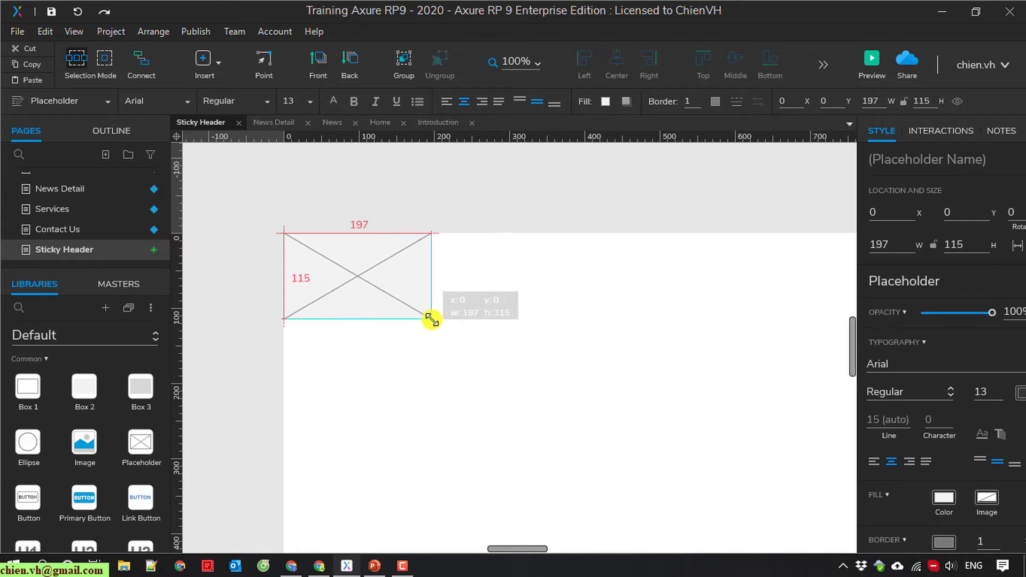
Step: Place a Classic Menu - Horizontal below the placeholder, left-aligned with it
click(481, 401)
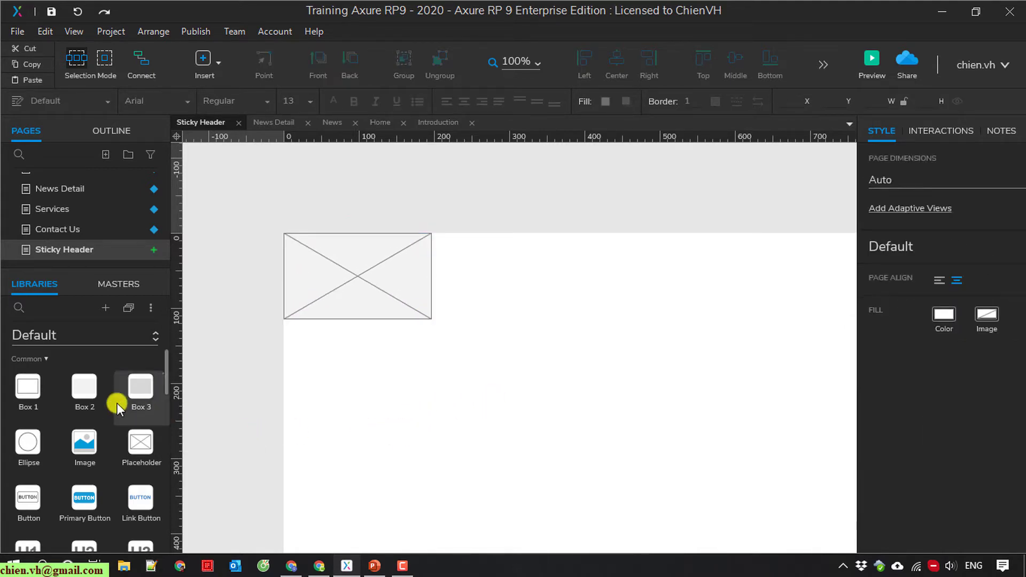
click(20, 309)
text(men)
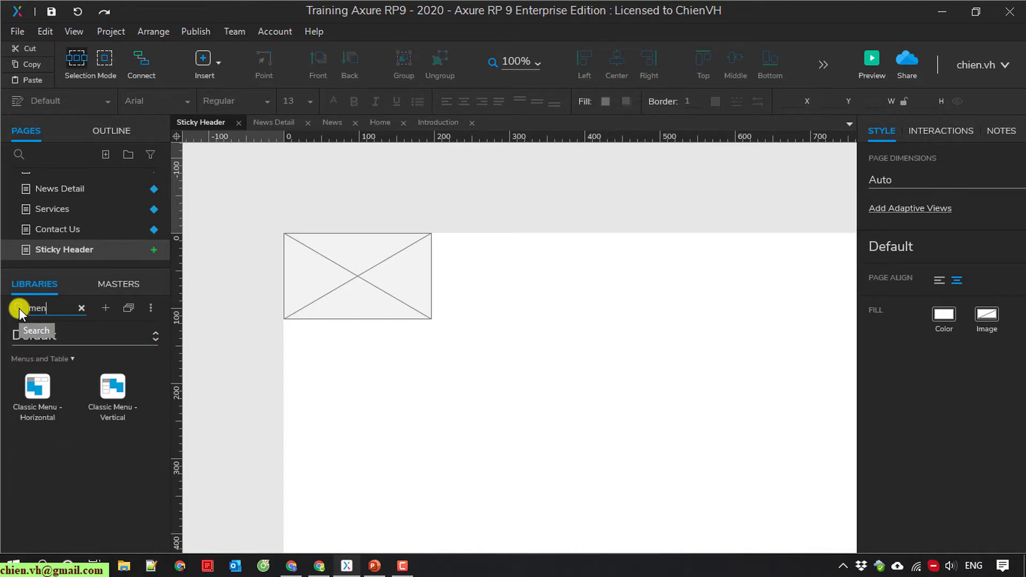
drag(37, 391, 290, 347)
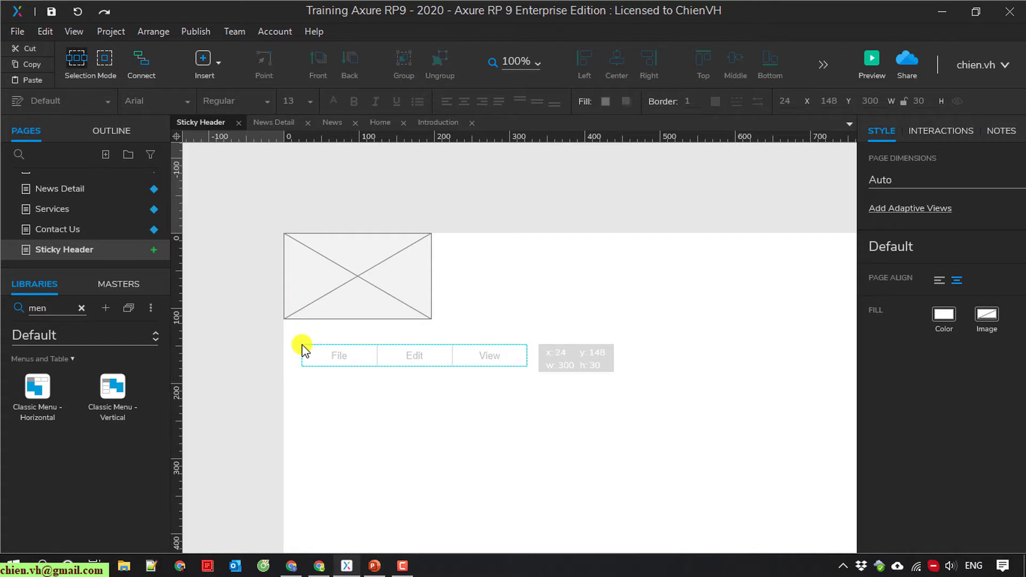
drag(290, 347, 303, 345)
drag(318, 291, 335, 289)
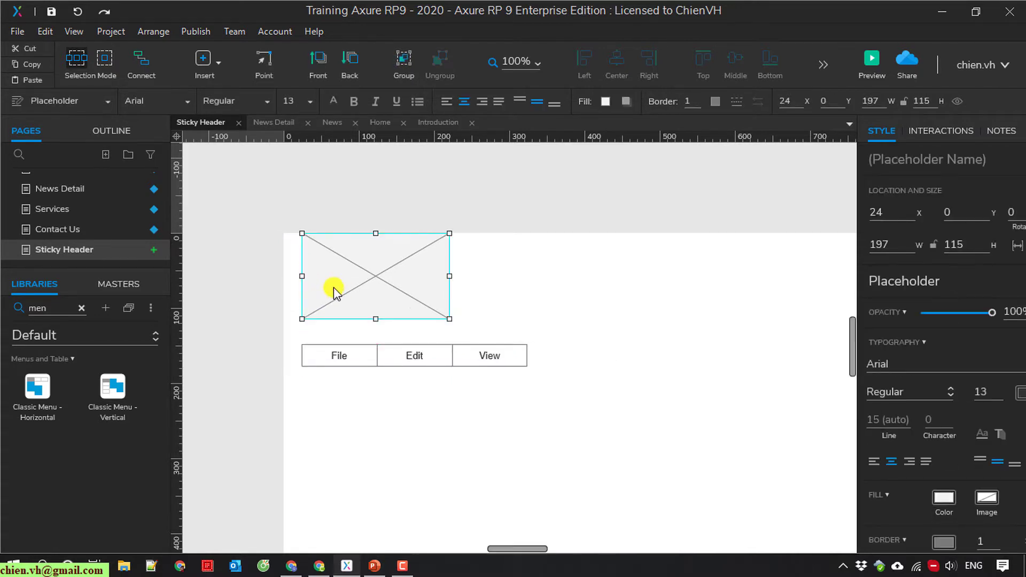
Step: Rename the first three menu items Home, Introduction and Products
click(411, 402)
click(346, 357)
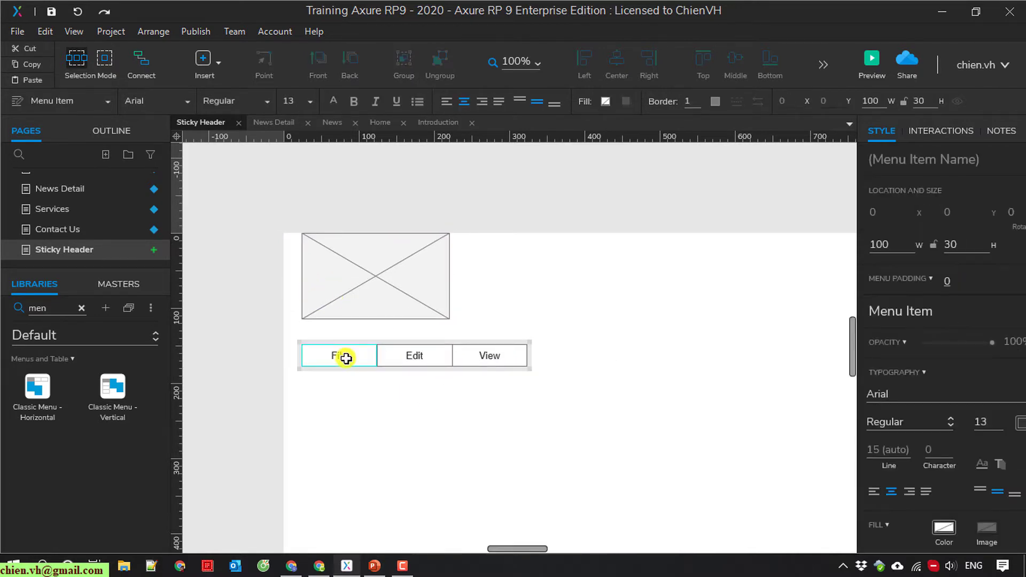
double_click(345, 357)
text(HO)
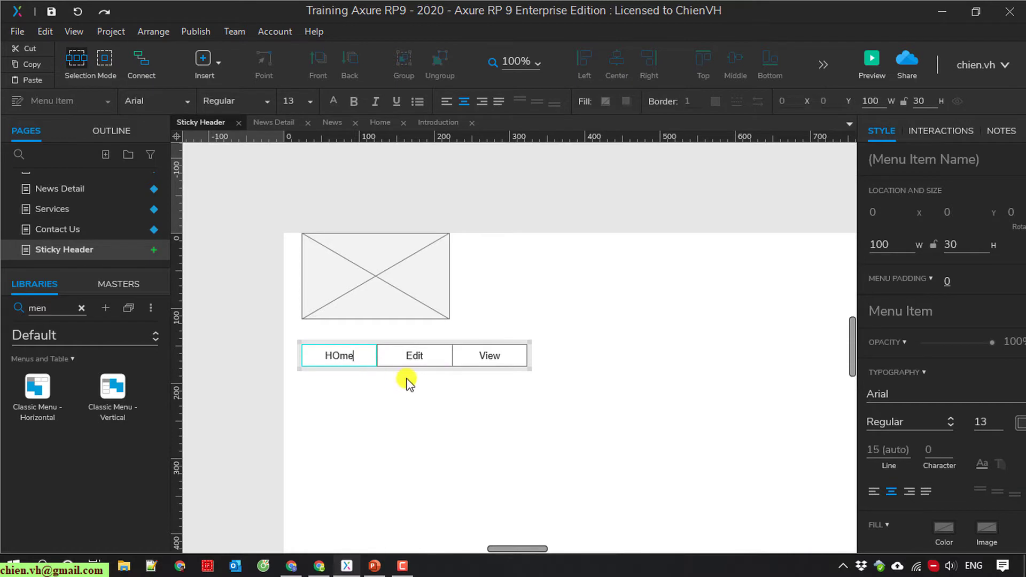
text(me)
double_click(416, 356)
text(tion)
double_click(497, 356)
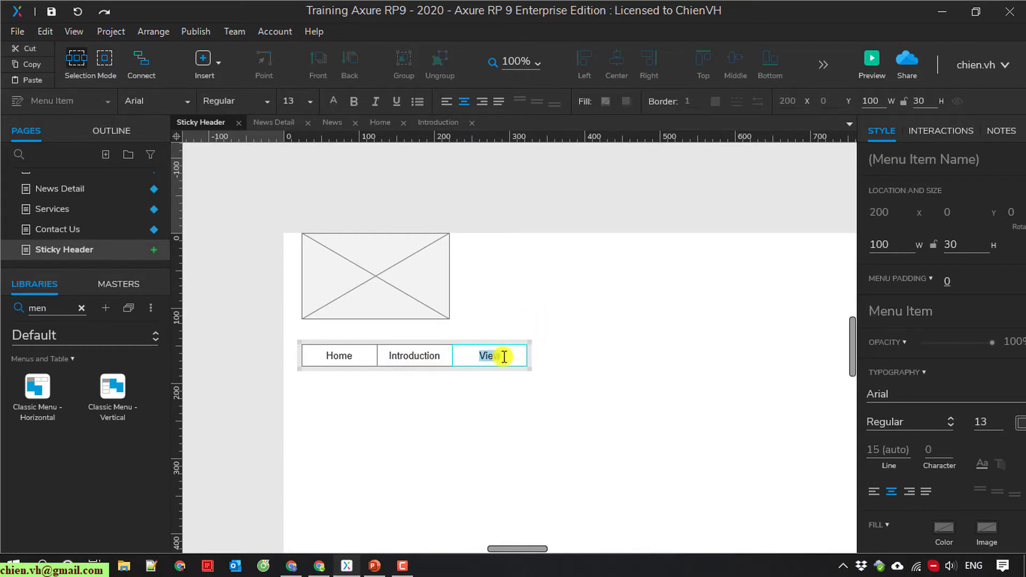
text(Produ)
click(565, 364)
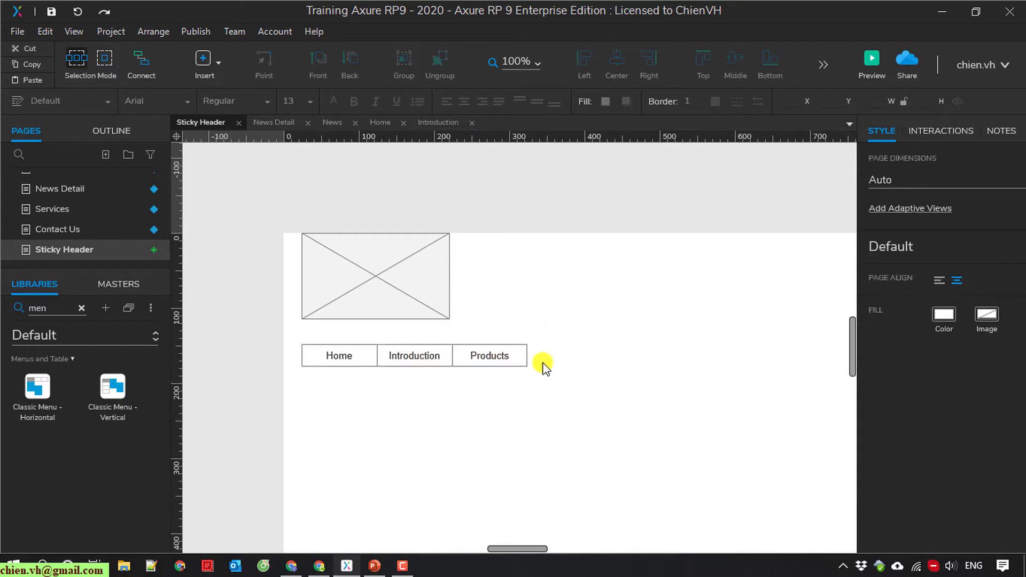
Step: Add three blank menu items after Products, giving the menu six items
click(497, 356)
right_click(498, 355)
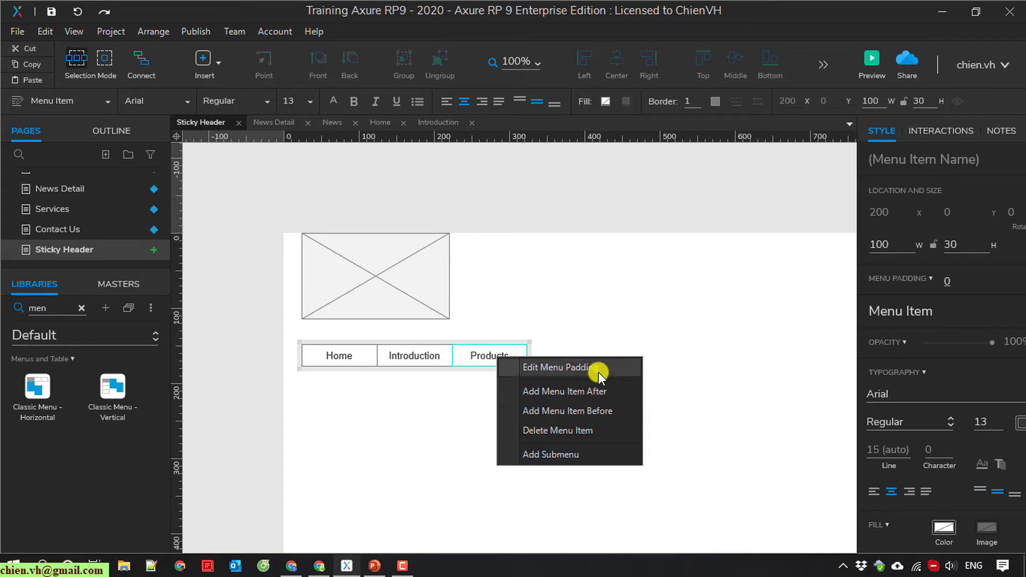
click(607, 410)
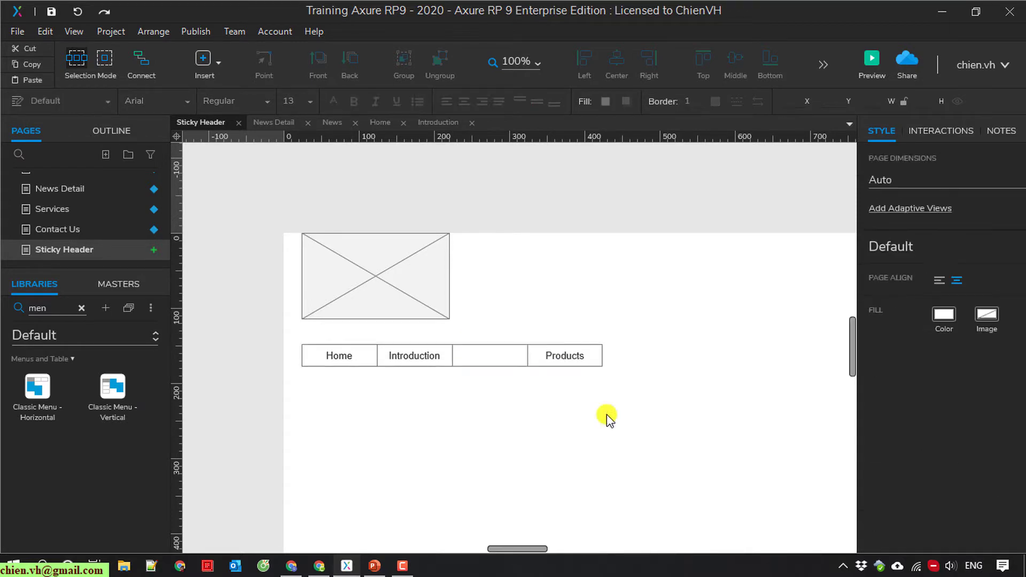
key(ctrl+z)
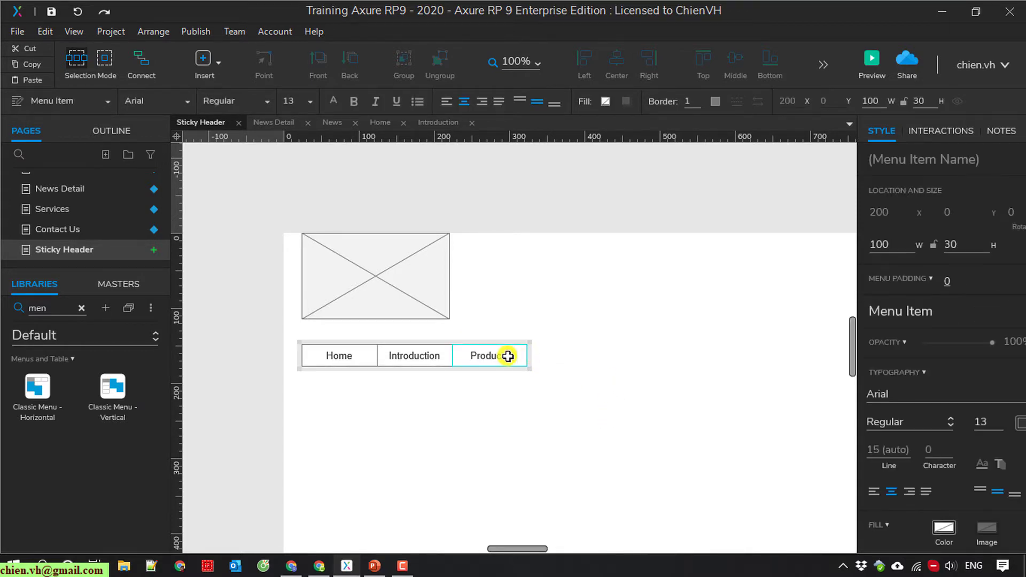
right_click(497, 355)
click(598, 391)
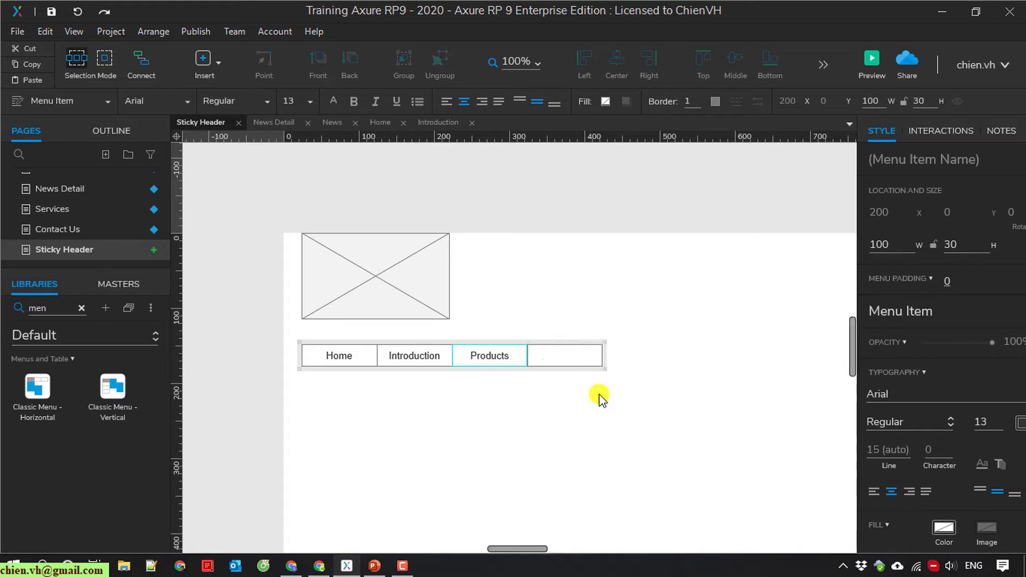
right_click(579, 356)
click(647, 390)
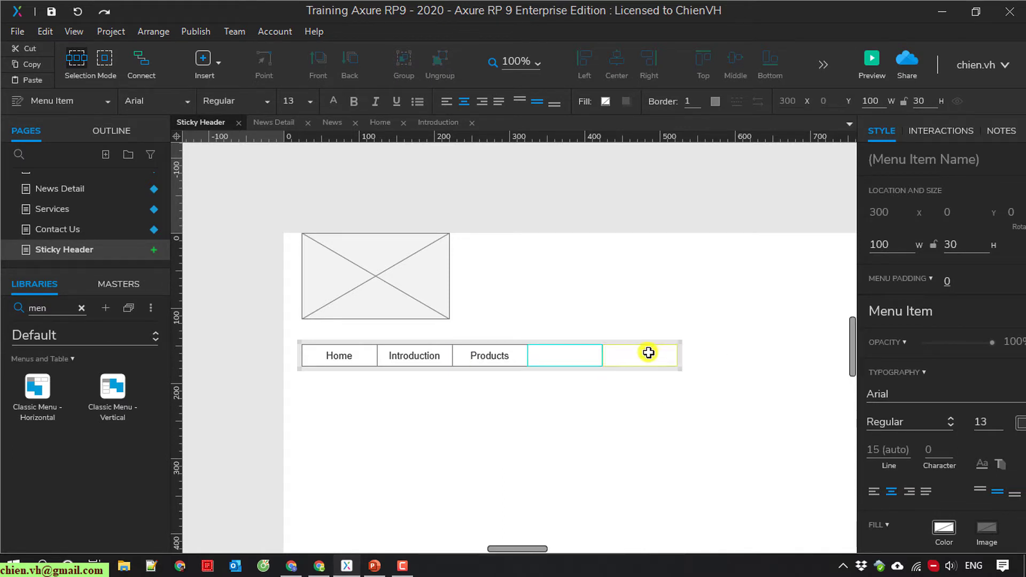
right_click(644, 355)
click(710, 387)
click(570, 357)
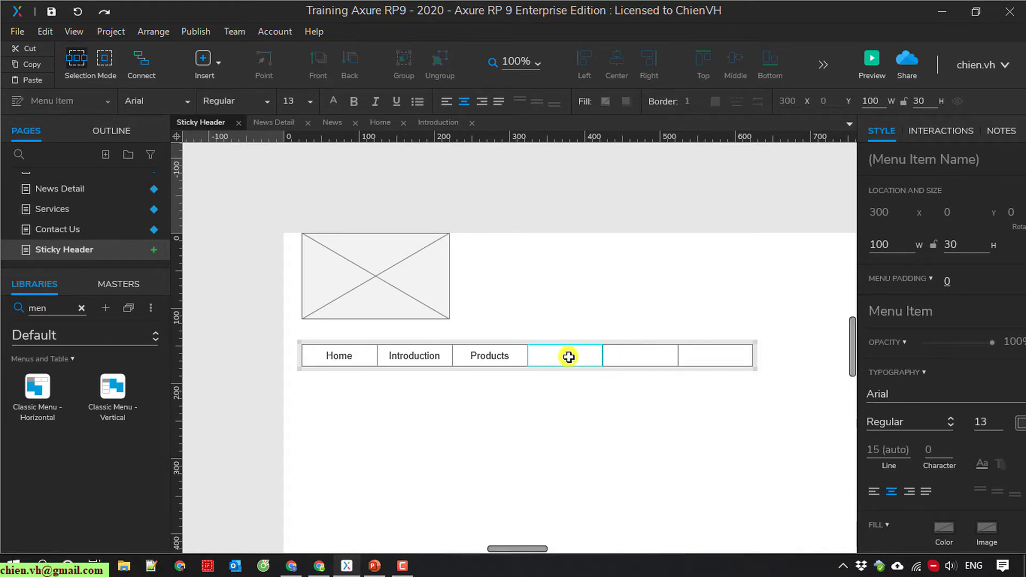
text(News)
Step: Label the new items News, Services and Contact Us, fixing typos
double_click(625, 352)
text(Servicess)
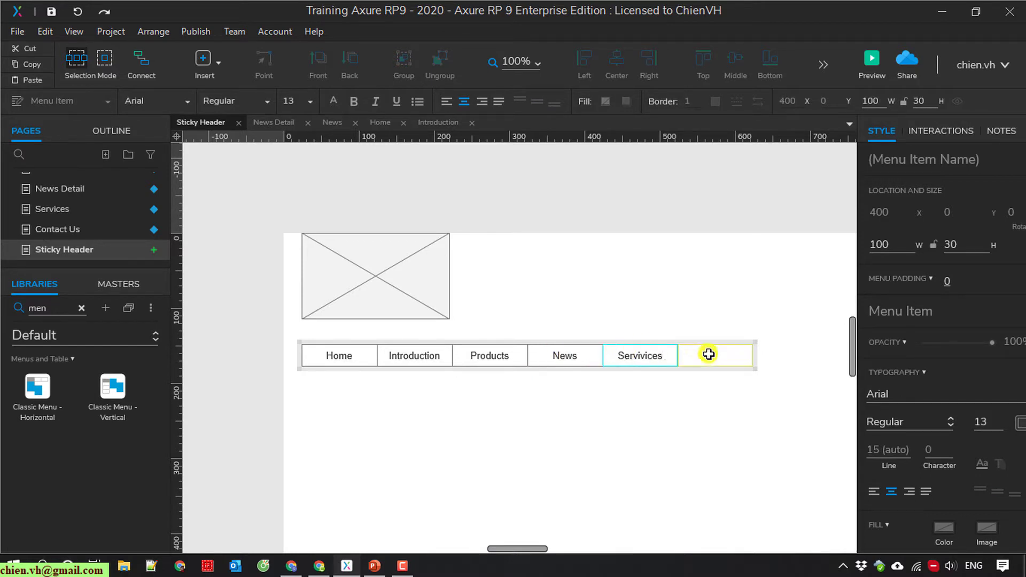
key(BackSpace)
key(BackSpace)
key(BackSpace)
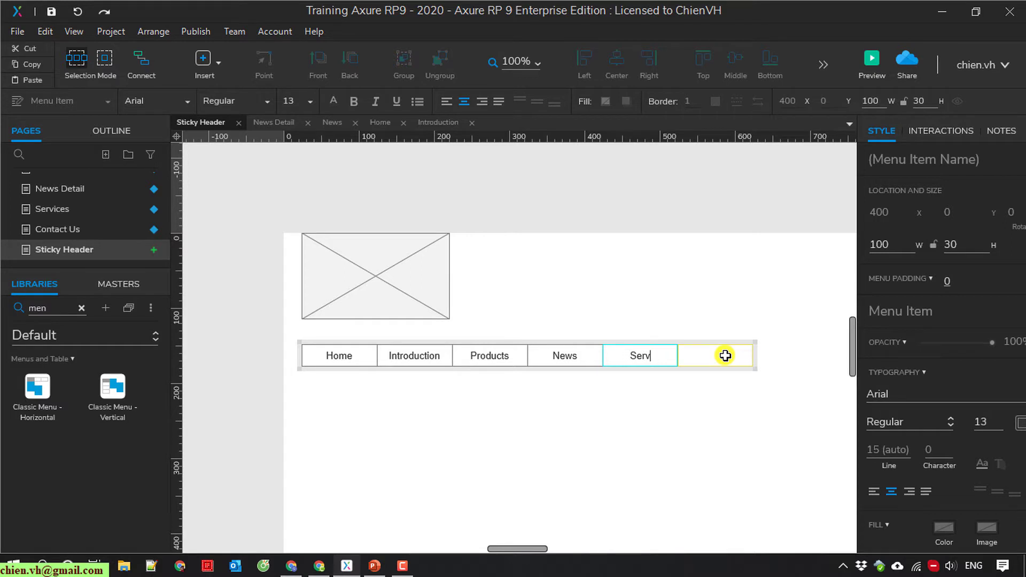
double_click(660, 356)
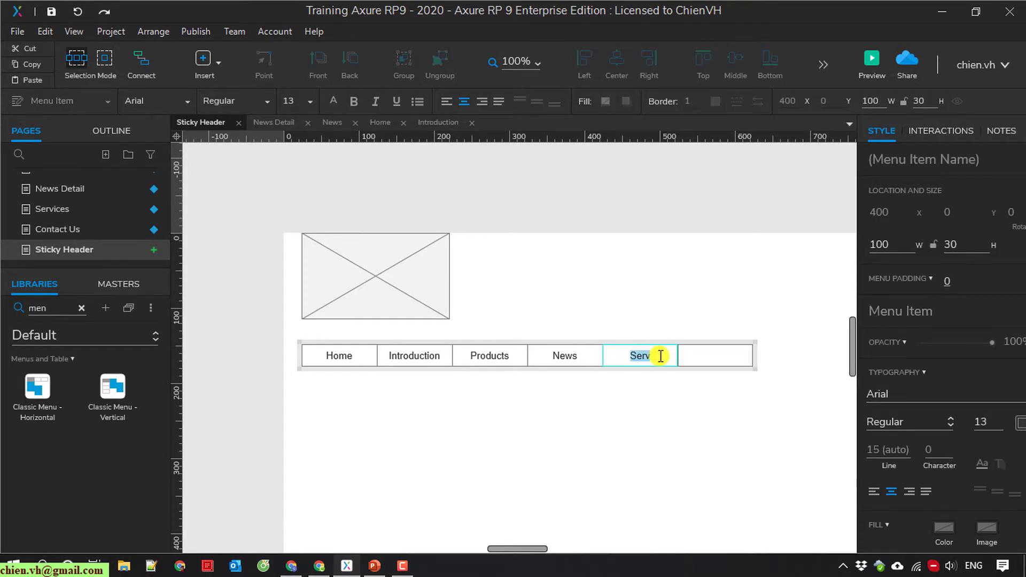
click(661, 355)
text(es)
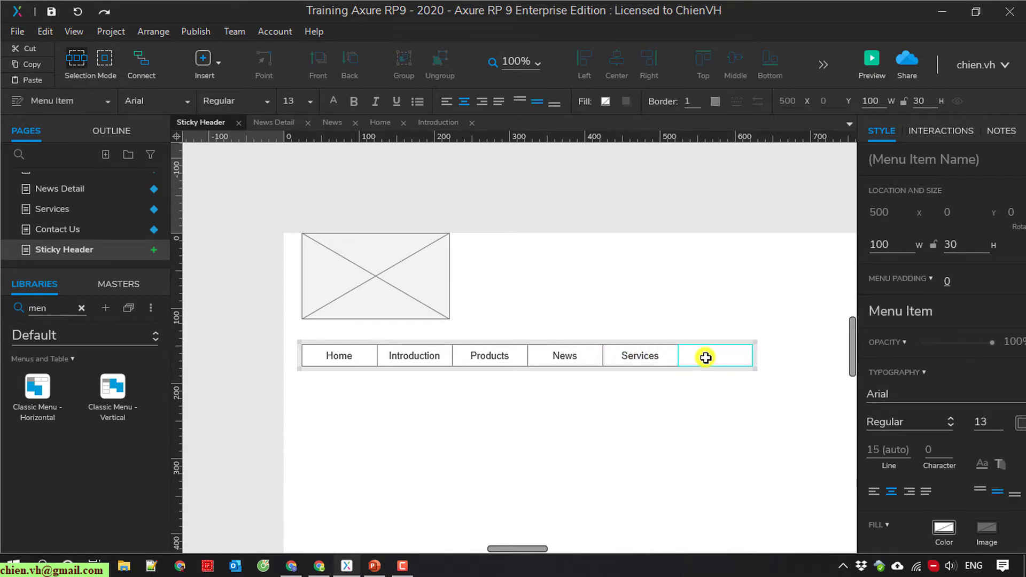
double_click(708, 357)
text(Contact u)
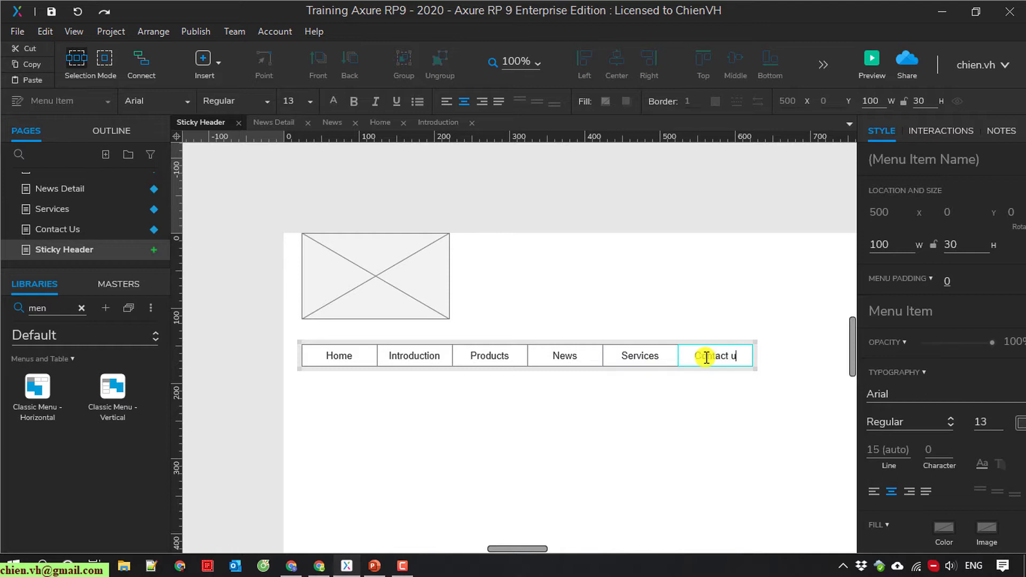
text(s)
key(BackSpace)
key(BackSpace)
text(Us)
click(660, 441)
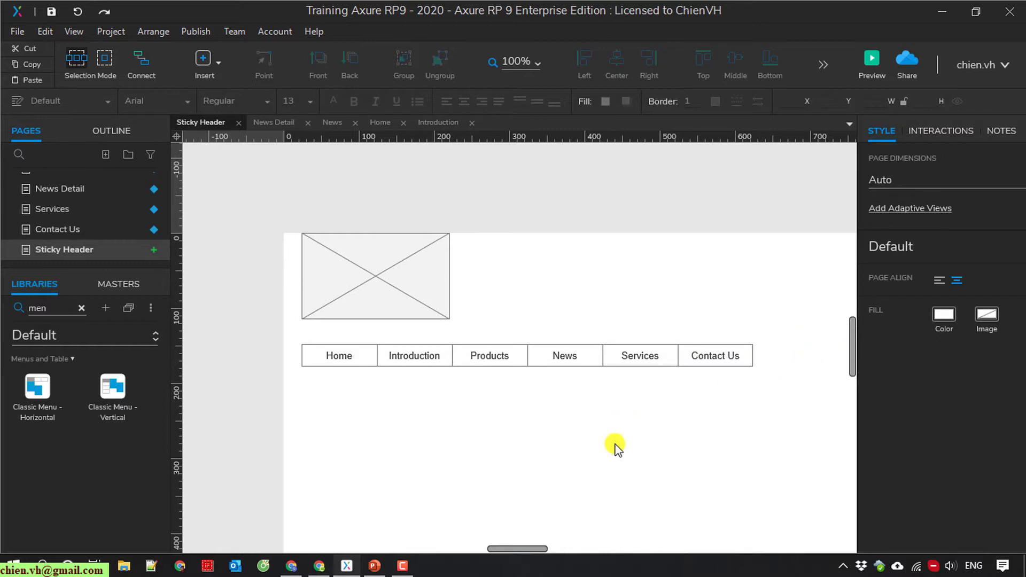
Step: Add a Products submenu with entries Computer, Laptop and Iphone
click(489, 355)
right_click(489, 357)
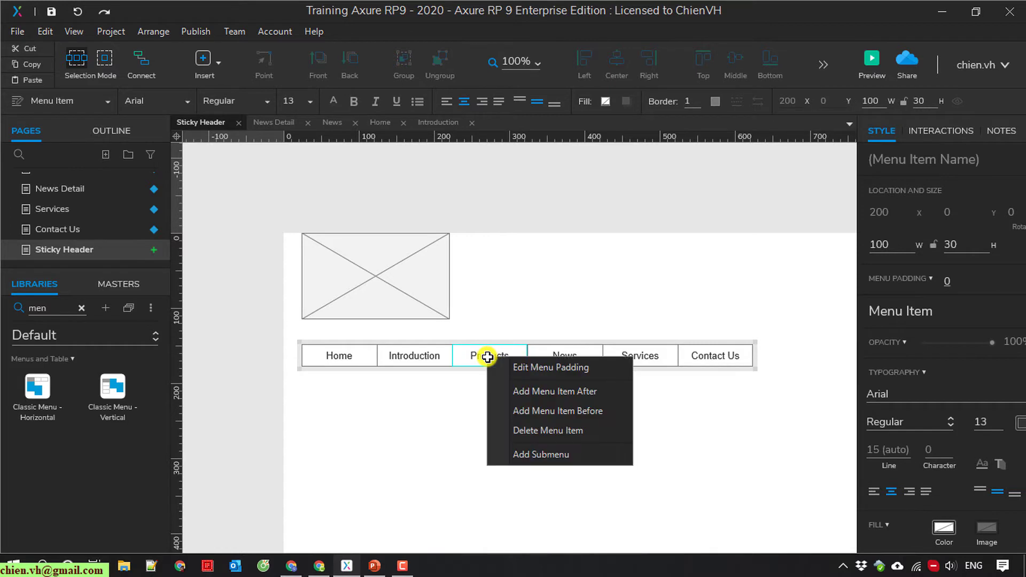
click(541, 455)
click(490, 386)
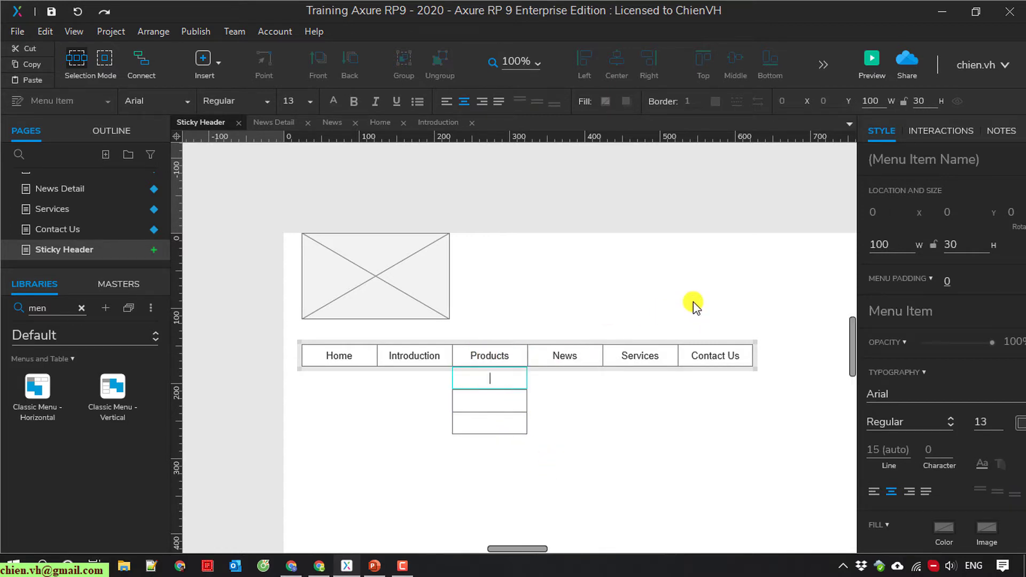
text(Computer)
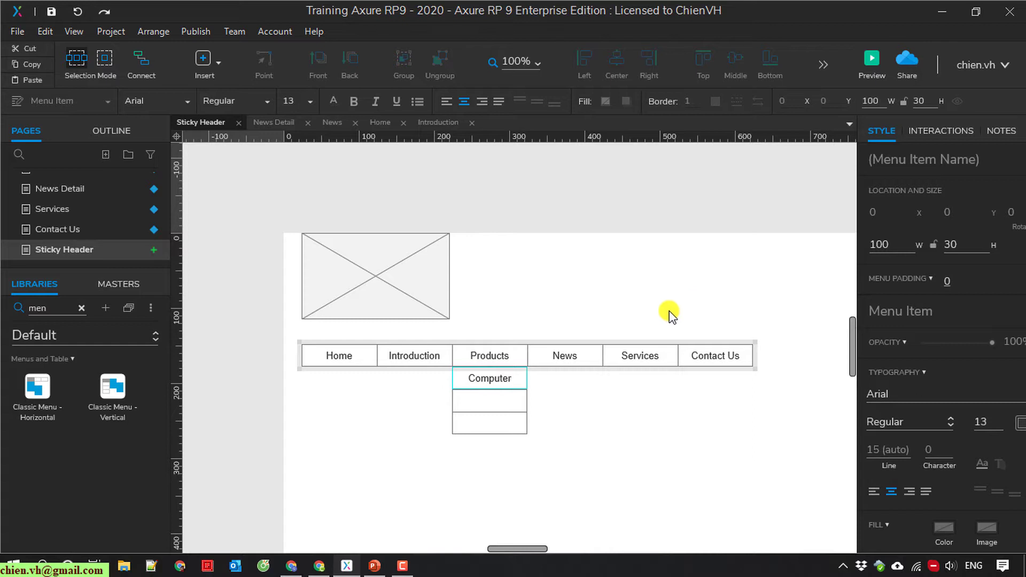
double_click(497, 408)
text(Laptop)
double_click(489, 422)
text(Iphone)
click(618, 437)
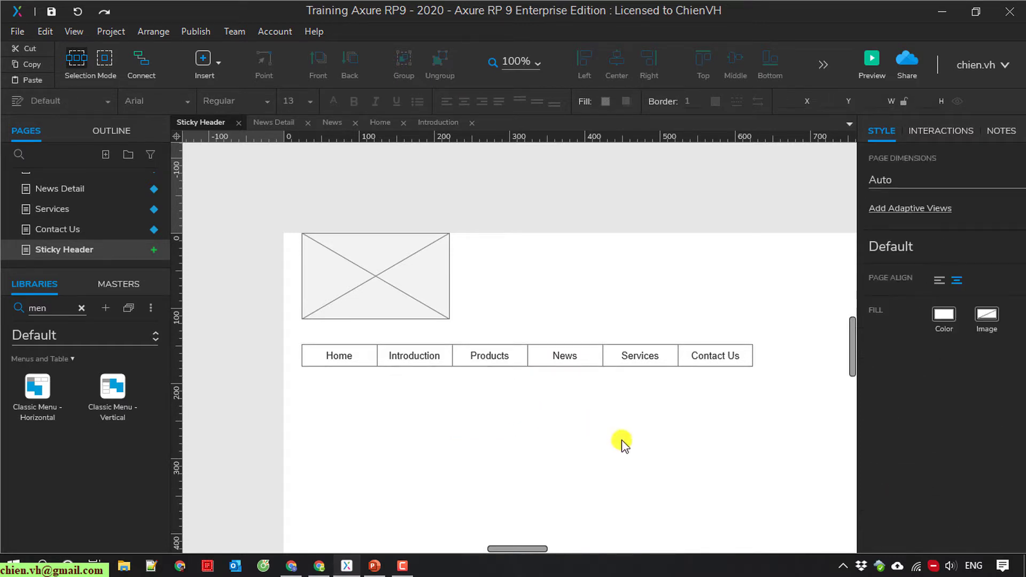
Step: Add a blank submenu entry after Iphone and begin editing it
click(490, 356)
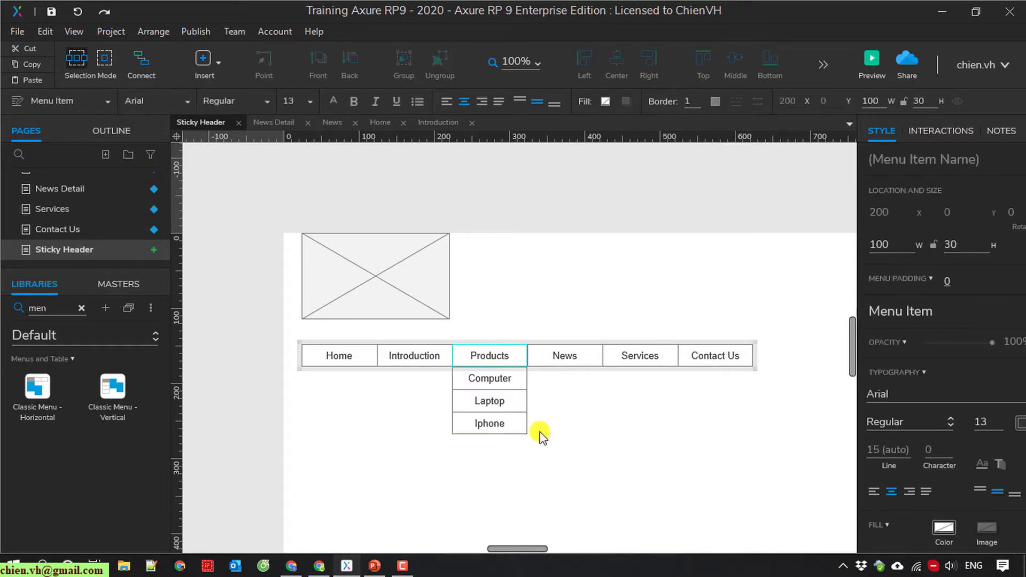
right_click(508, 429)
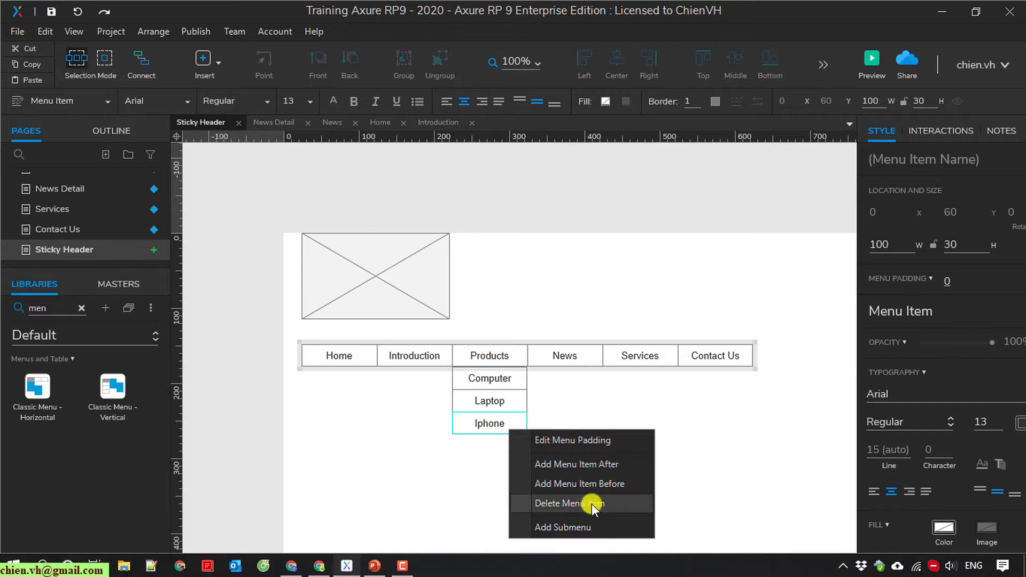
click(577, 483)
double_click(493, 446)
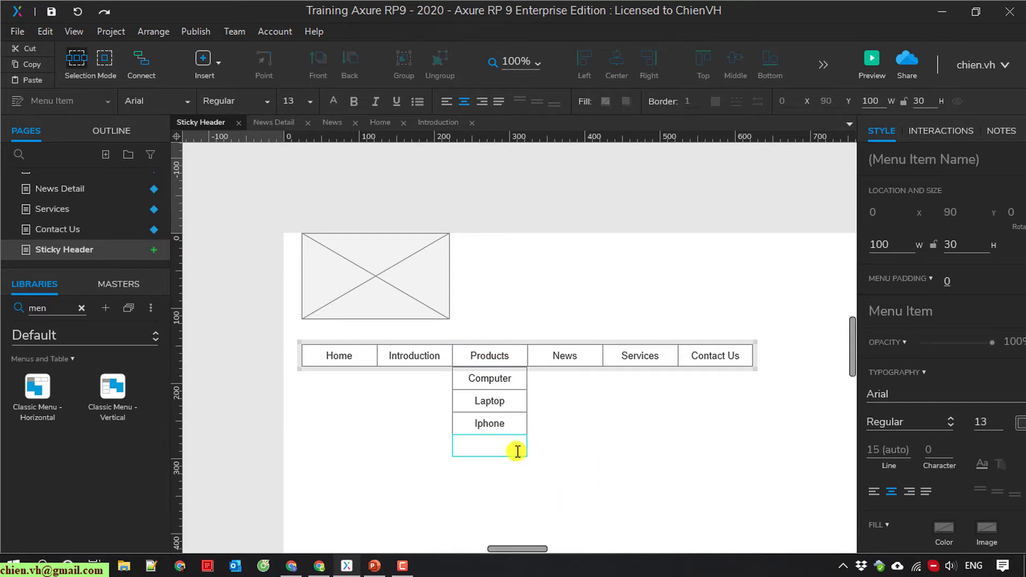
text(Samsung)
Step: Finish the Samsung submenu entry and clear the Libraries search box
click(629, 461)
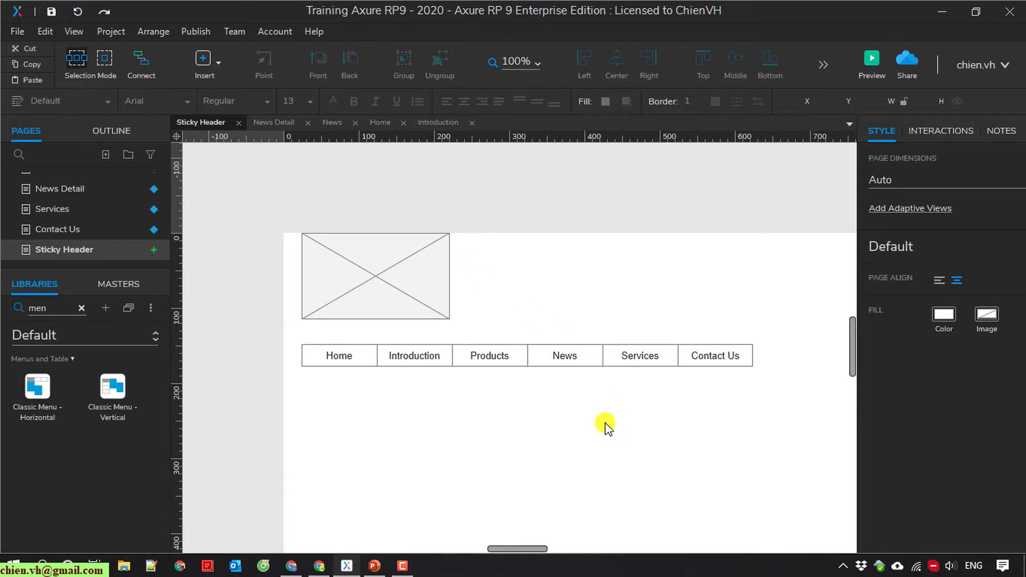
scroll(605, 426, down, 3)
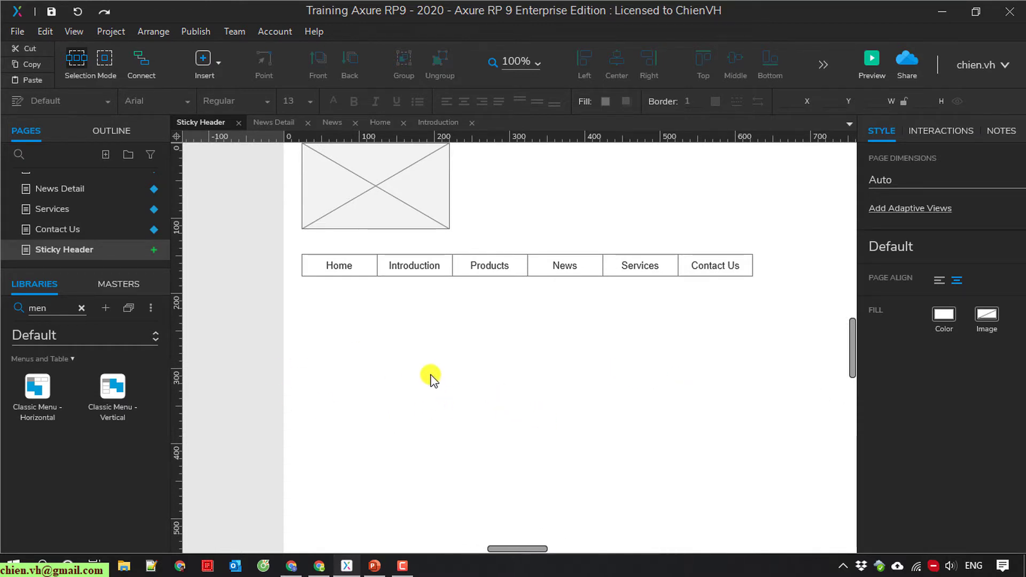
click(81, 309)
key(BackSpace)
key(BackSpace)
key(BackSpace)
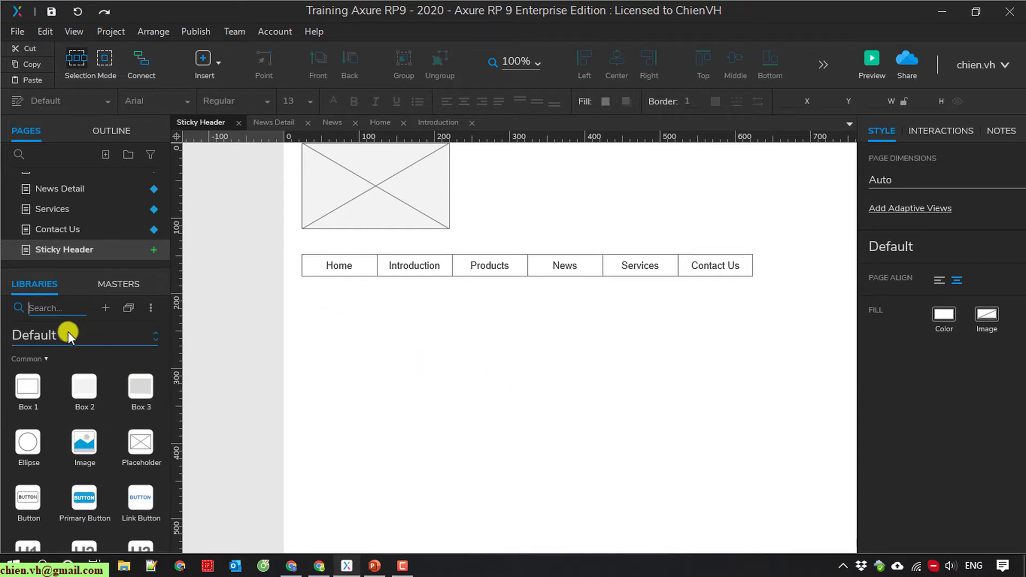
text(h)
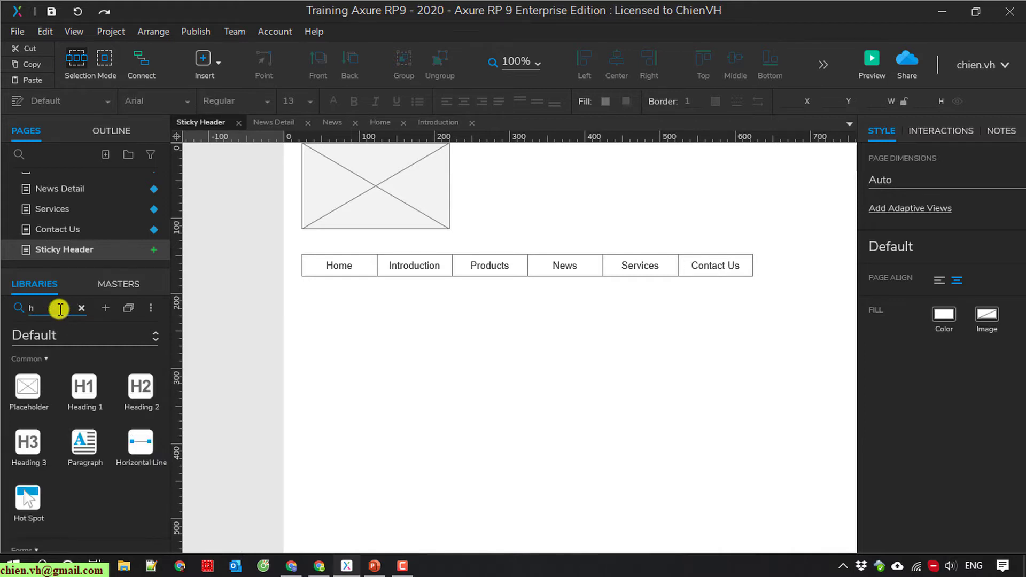
Step: Place a Heading 1 reading 'Product Landing' below the menu
drag(84, 387, 305, 324)
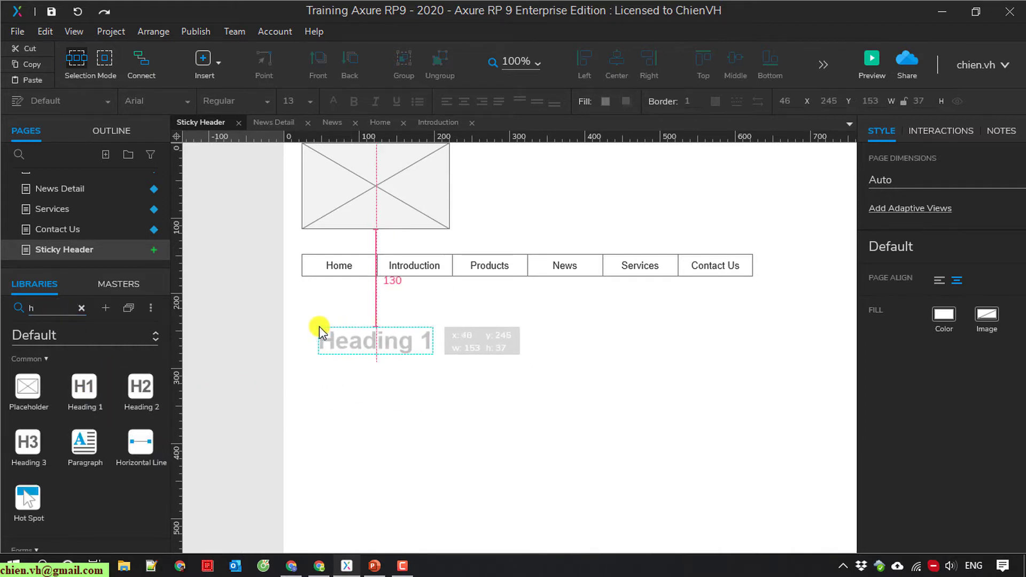
double_click(325, 337)
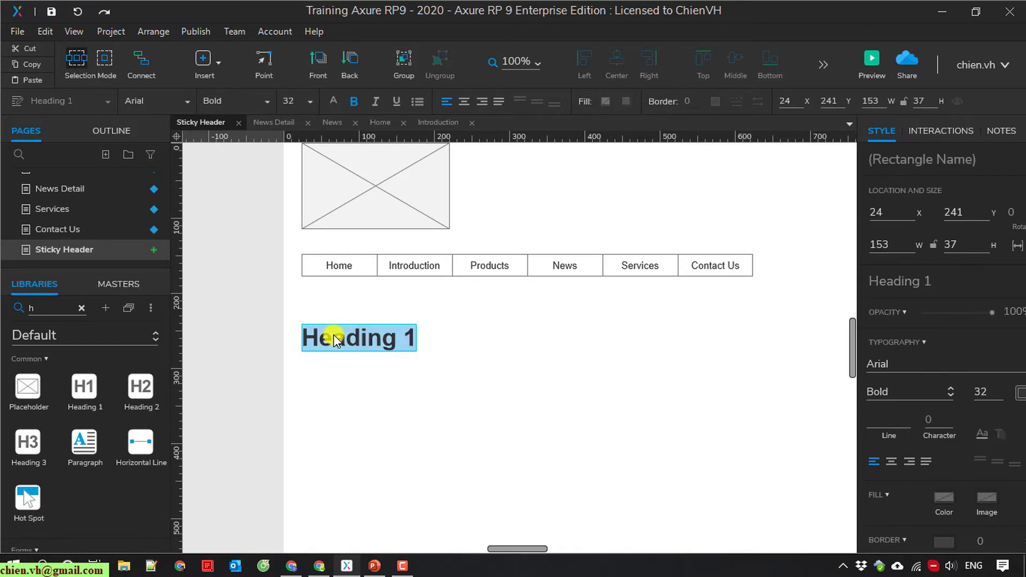
text(Product Landing)
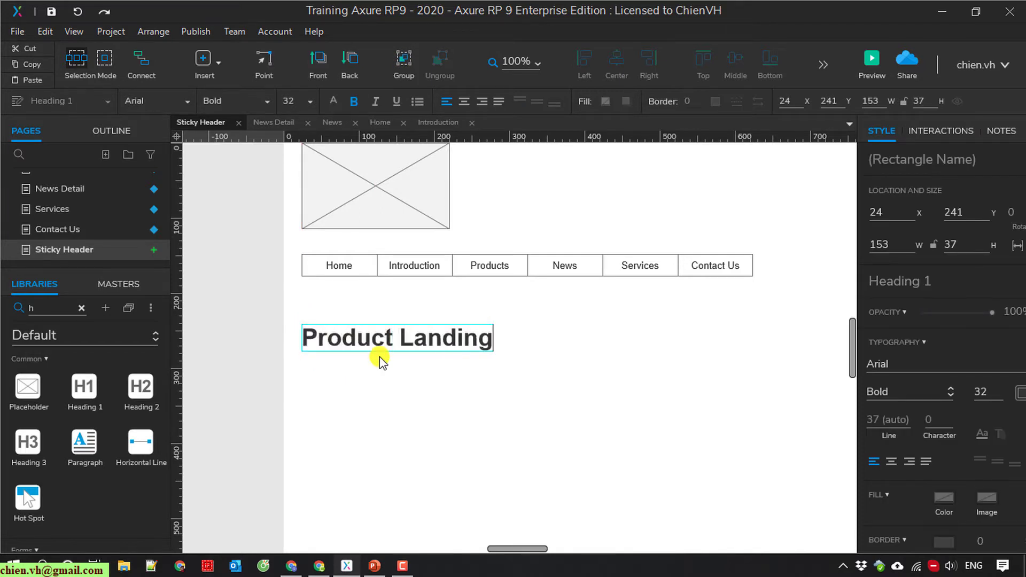
click(423, 420)
scroll(423, 420, down, 3)
scroll(445, 437, down, 2)
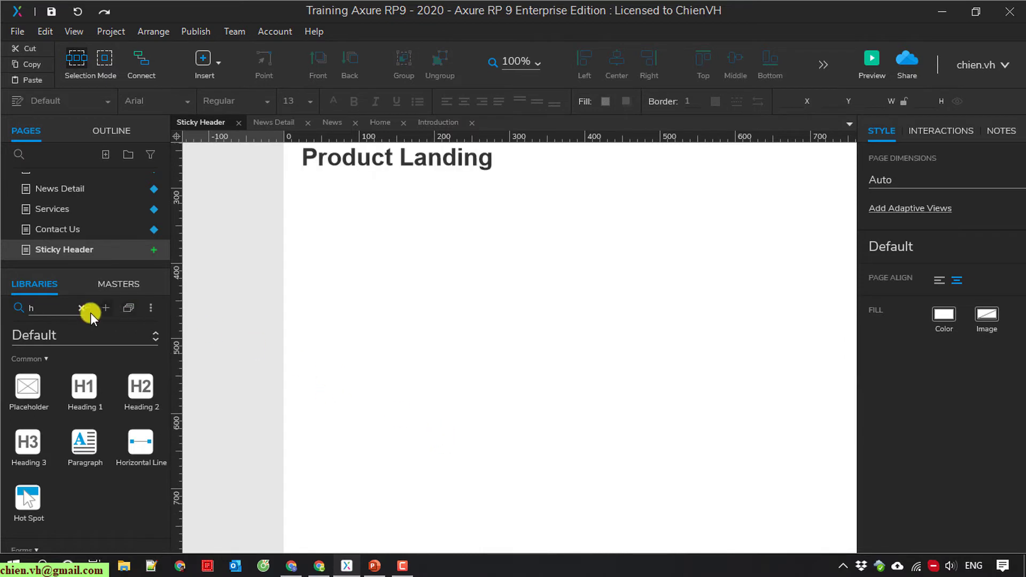
Step: Place an Image placeholder below the heading and make it narrower
key(BackSpace)
mouse_move(84, 443)
mouse_down()
mouse_move(312, 232)
mouse_move(304, 200)
mouse_up()
click(569, 267)
scroll(570, 267, up, 3)
click(482, 353)
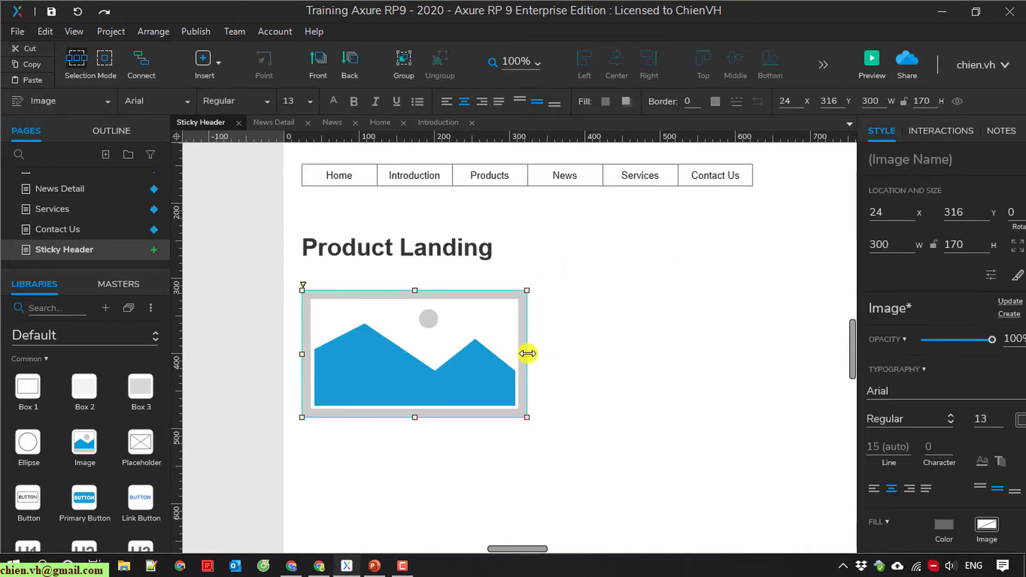
drag(526, 355, 476, 355)
click(533, 359)
scroll(533, 359, down, 3)
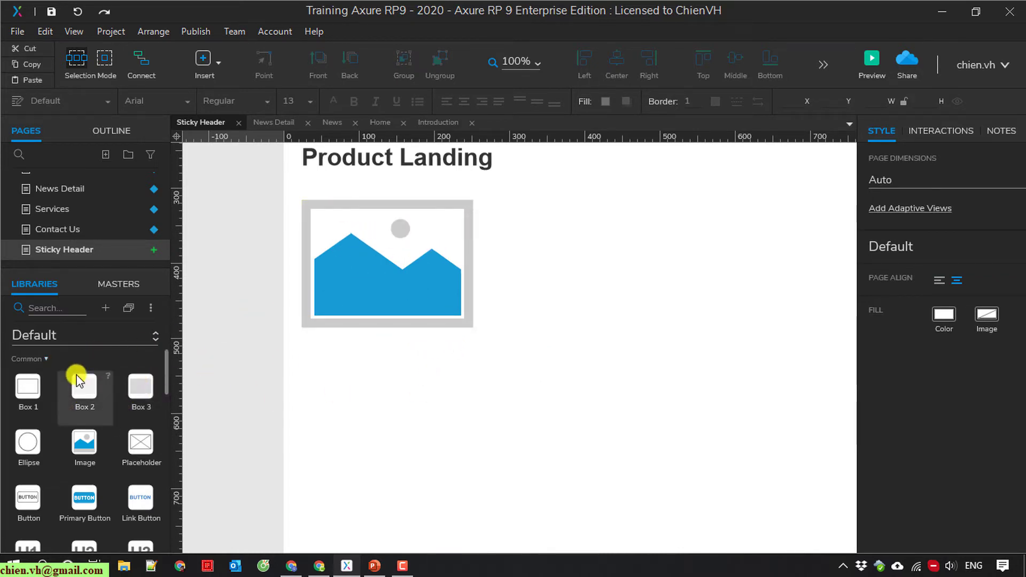
scroll(79, 381, down, 2)
Step: Add a Heading 3 captioned 'Product 01' beneath the image
drag(138, 465, 303, 352)
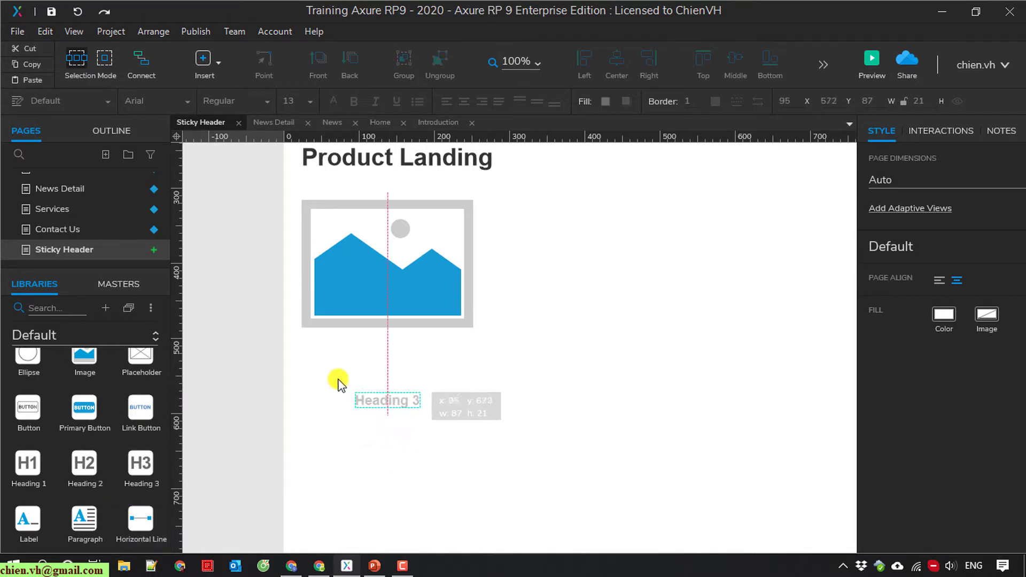
double_click(325, 355)
text(Product 01)
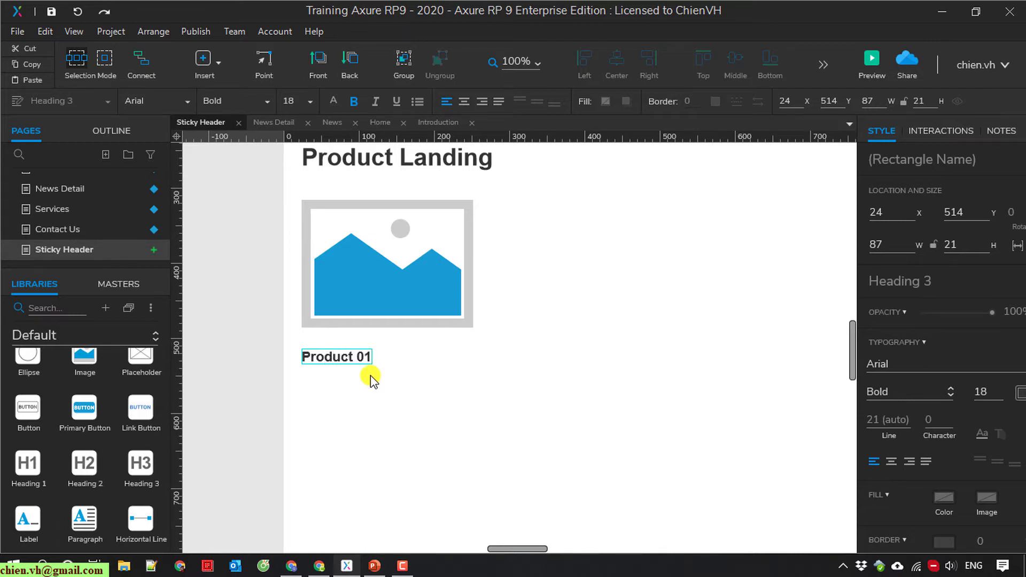
click(480, 381)
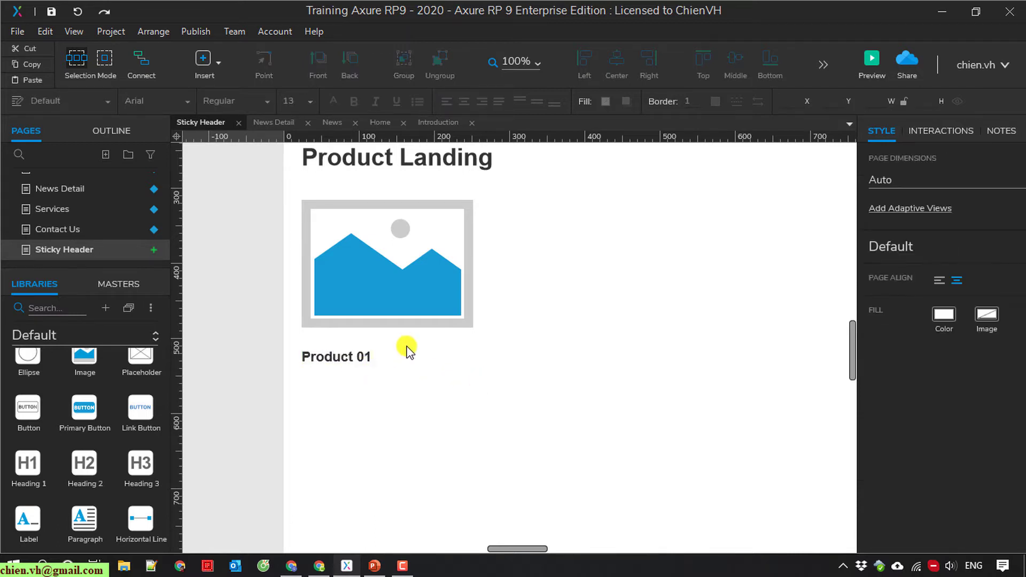
scroll(406, 350, up, 3)
Step: Move the Product 01 caption up to the image and copy both together
click(337, 447)
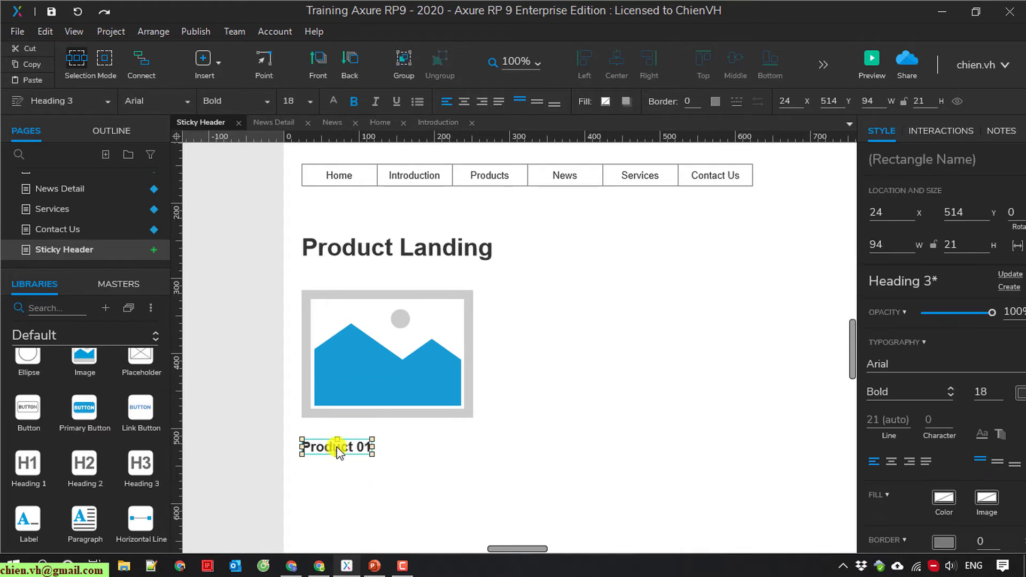
drag(337, 451, 334, 444)
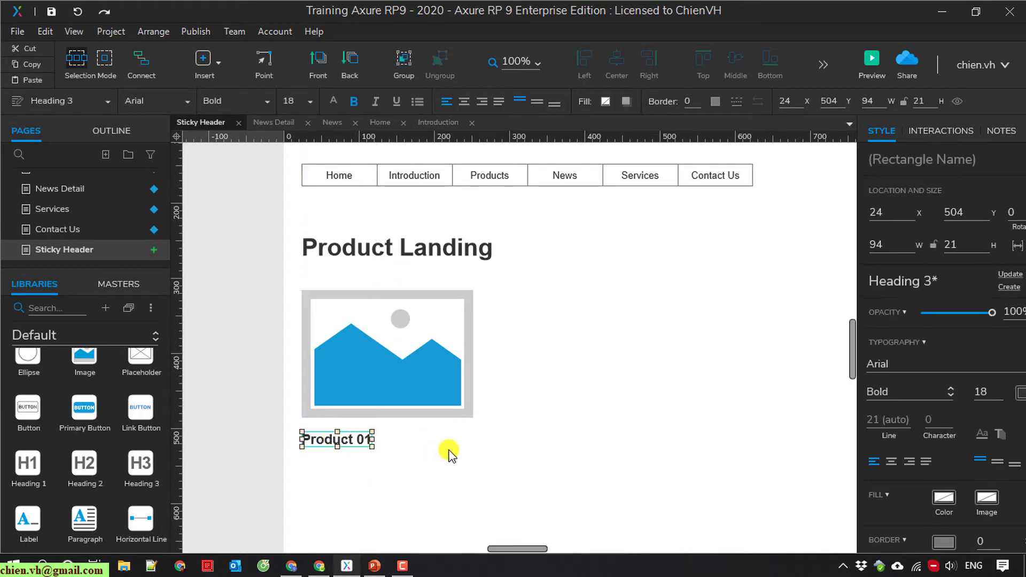
click(447, 454)
click(355, 329)
ctrl+click(343, 443)
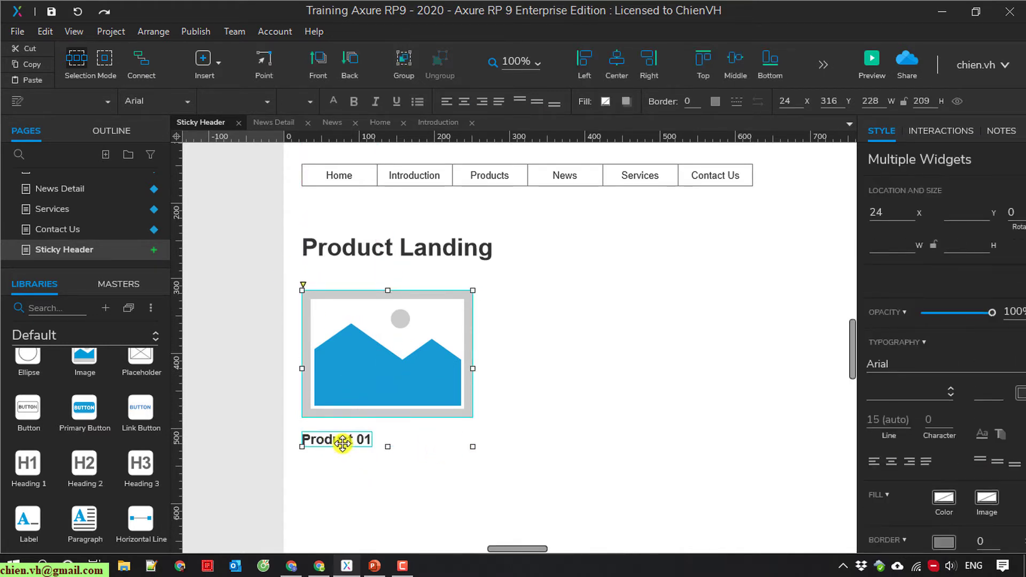
key(ctrl+c)
Step: Paste two copies of the card to make three cards in a row
click(641, 360)
key(ctrl+v)
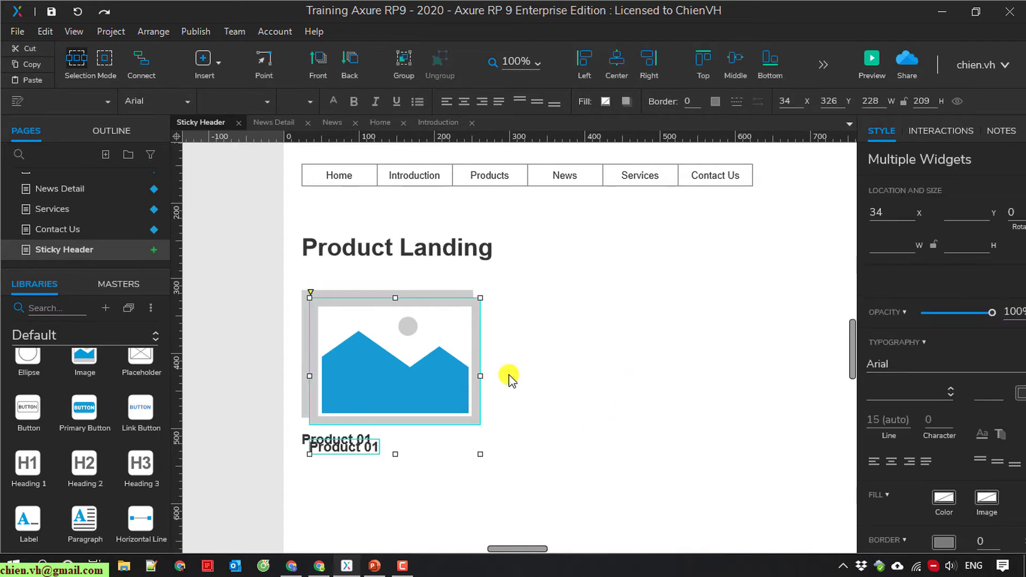
drag(478, 377, 580, 374)
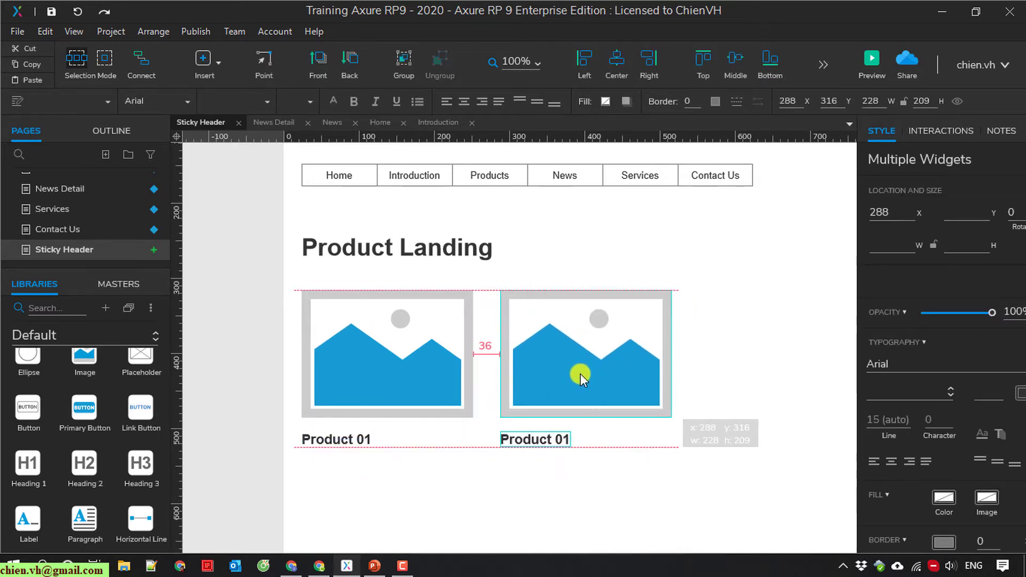
click(737, 381)
key(ctrl+v)
mouse_move(425, 377)
mouse_down()
mouse_move(805, 358)
mouse_move(804, 372)
mouse_up()
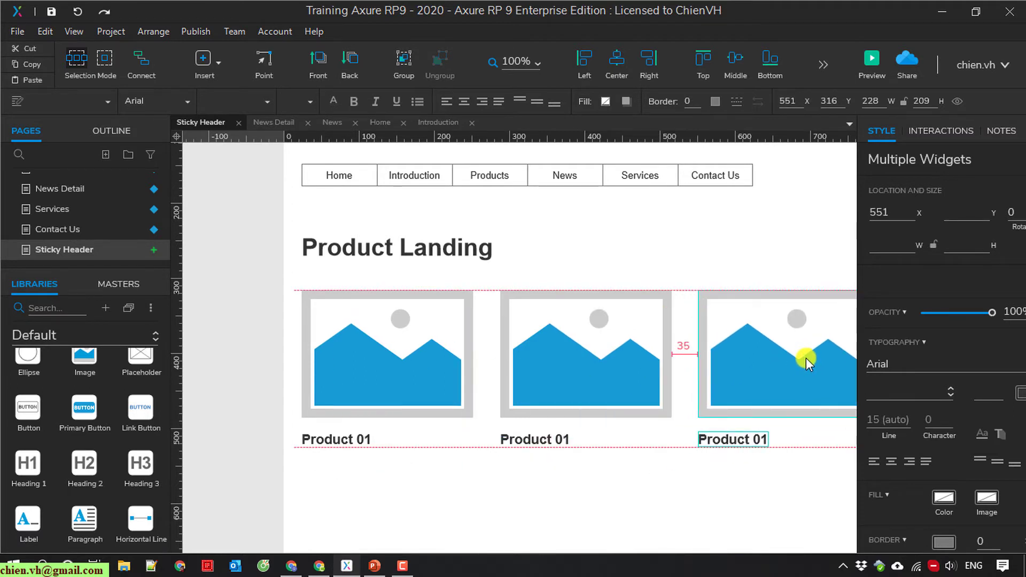
click(649, 481)
scroll(578, 312, down, 2)
scroll(579, 312, down, 1)
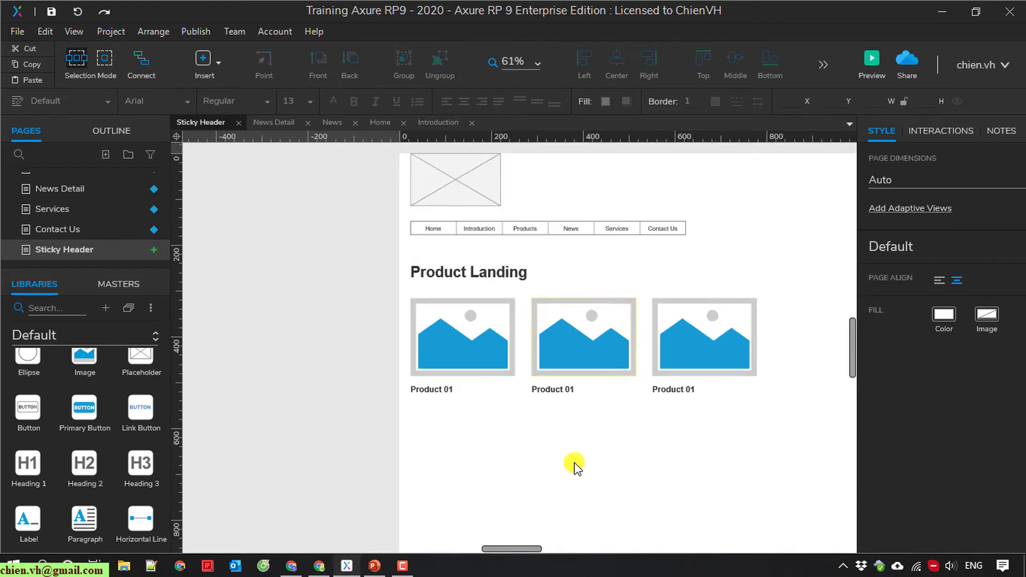
drag(527, 546, 533, 547)
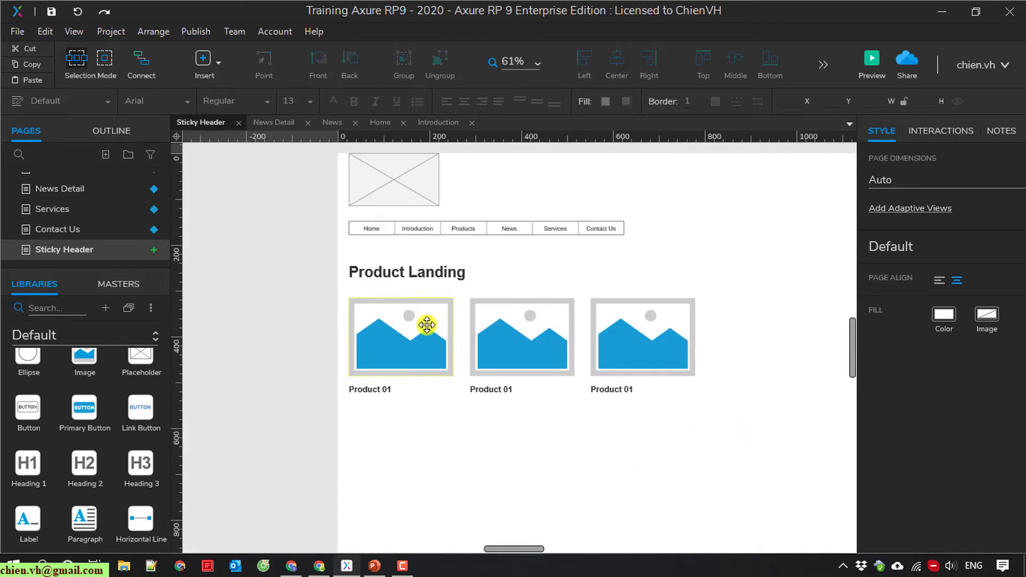
Step: Duplicate the three-card product row as a second row below
drag(344, 286, 740, 435)
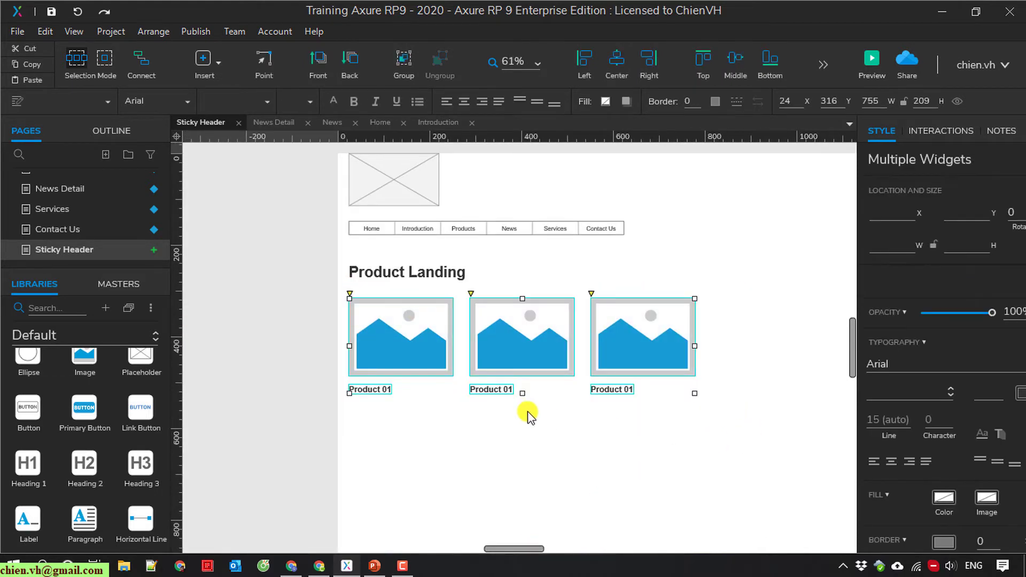
scroll(481, 425, down, 1)
click(456, 455)
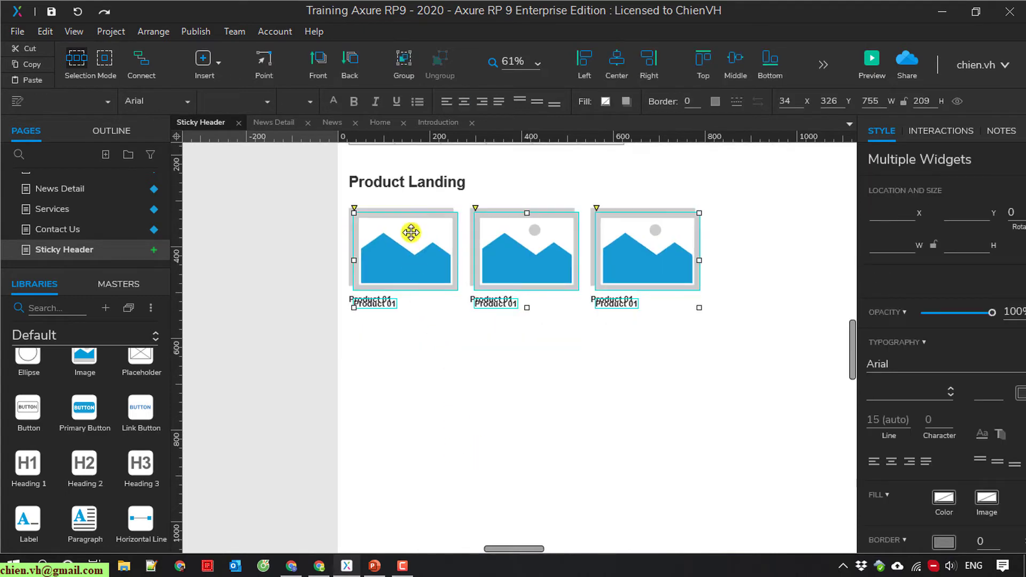
drag(408, 231, 404, 346)
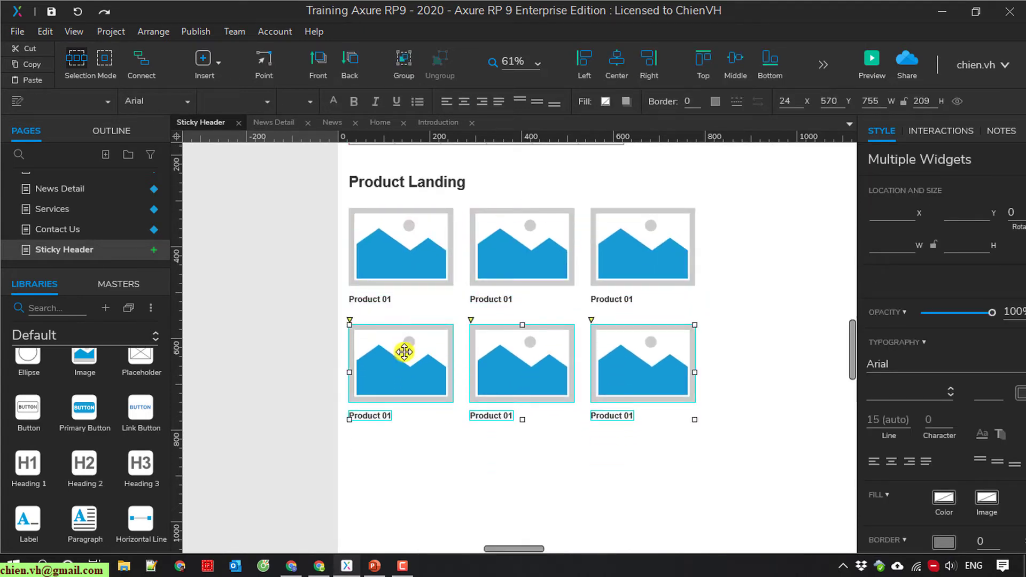
click(493, 481)
scroll(493, 481, down, 1)
mouse_move(493, 481)
mouse_down()
mouse_move(427, 300)
mouse_move(419, 426)
mouse_up()
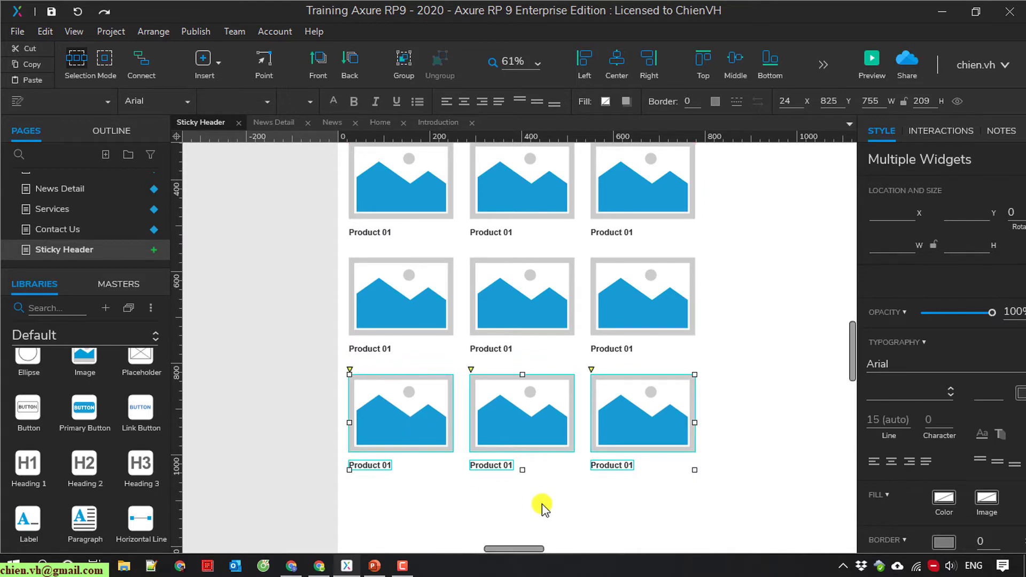
Step: Position the third product row below the second with even spacing
key(Up)
key(Delete)
scroll(542, 504, up, 5)
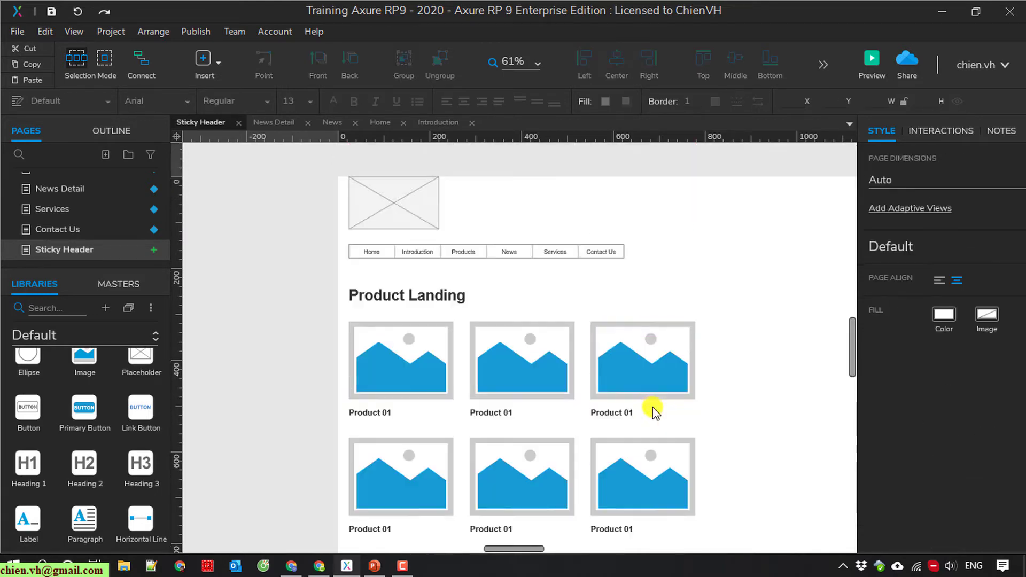
scroll(543, 505, down, 4)
key(ctrl+z)
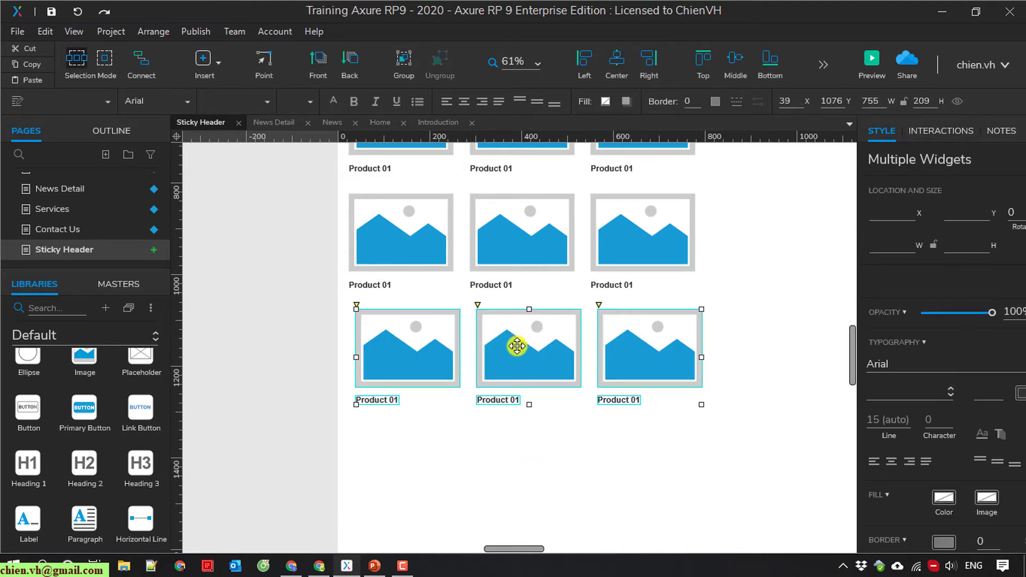
drag(511, 338, 507, 346)
key(Down)
key(Down)
Step: Copy a product row to form a new bottom row, evenly spaced
click(562, 480)
key(ctrl+z)
ctrl+drag(529, 361, 515, 479)
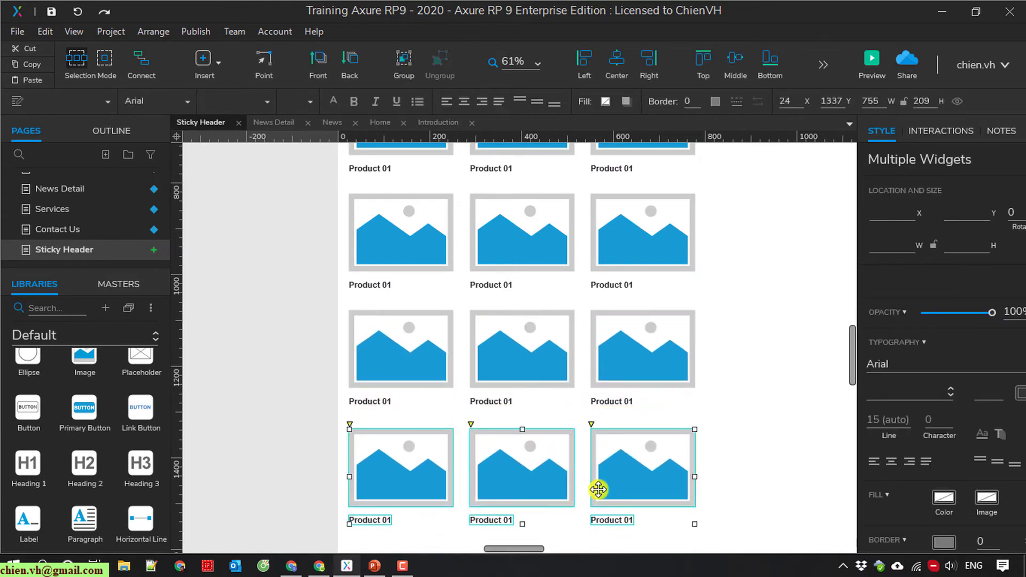
key(Up)
key(Up)
key(Up)
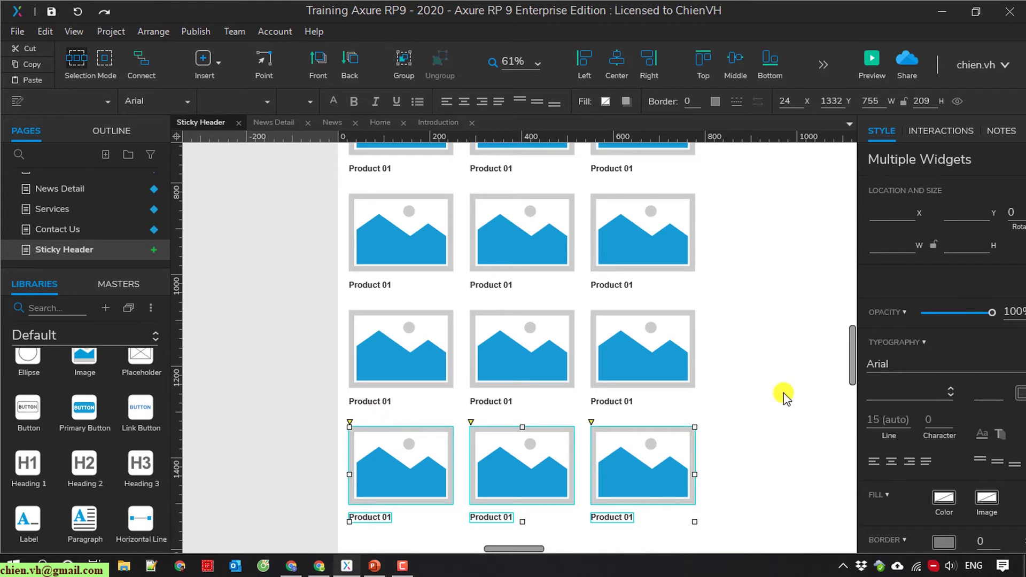
click(783, 392)
scroll(783, 393, up, 5)
scroll(783, 393, down, 10)
scroll(782, 389, up, 3)
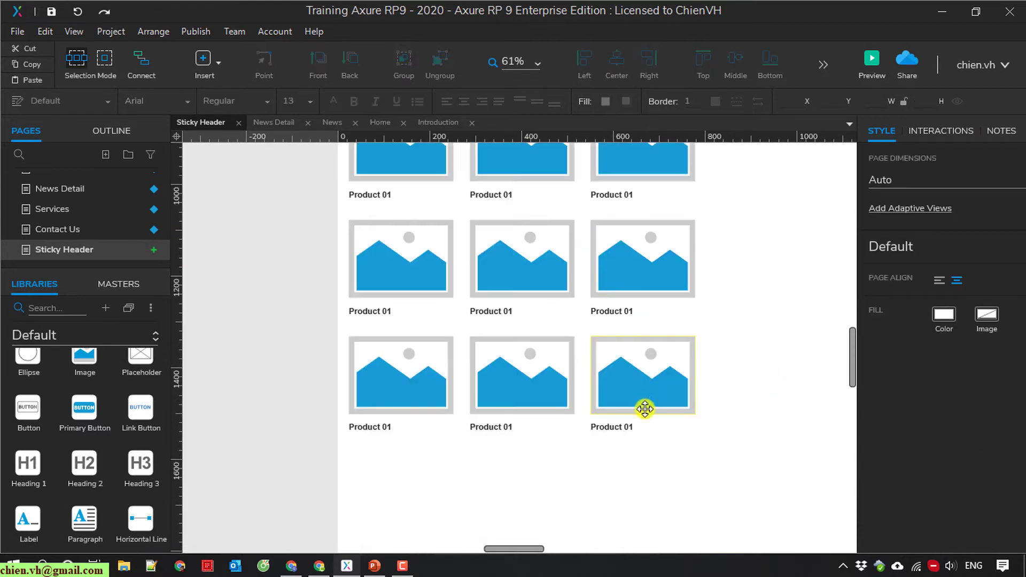
scroll(568, 495, down, 3)
Step: Paste another product row and align it 45px below the row above
key(ctrl+v)
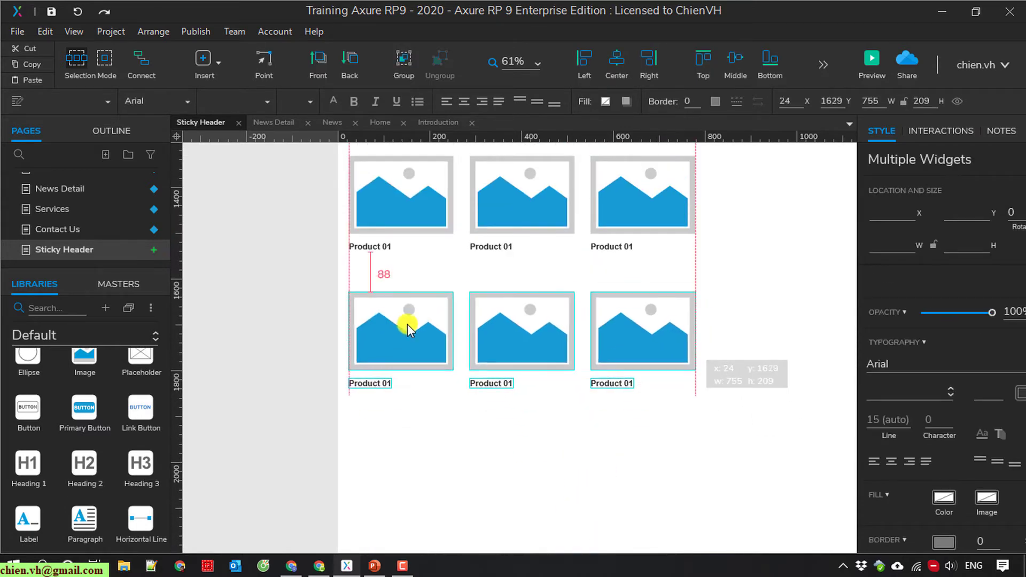
drag(483, 354, 467, 306)
key(Down)
key(Down)
key(Down)
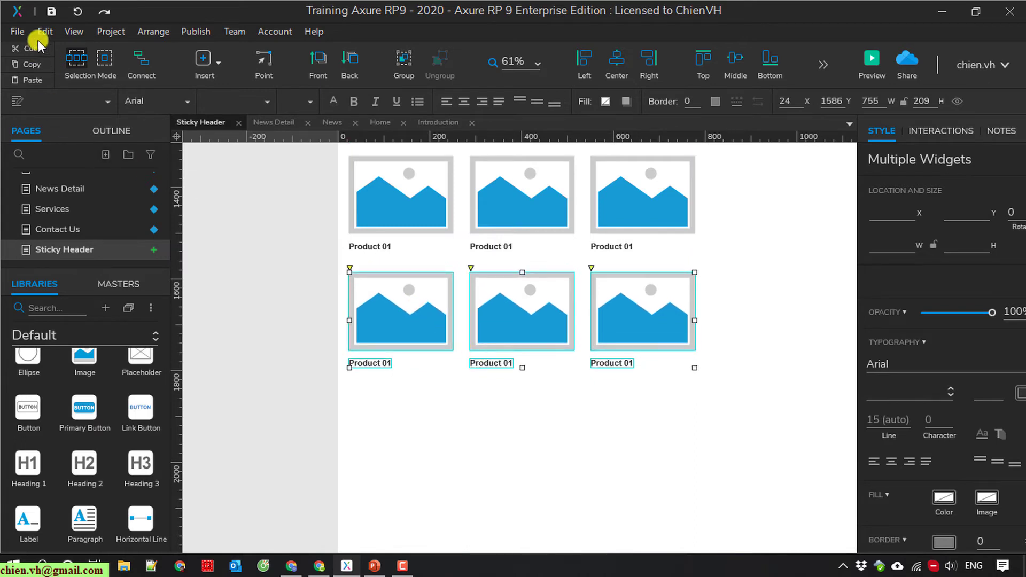
click(787, 271)
scroll(786, 271, up, 10)
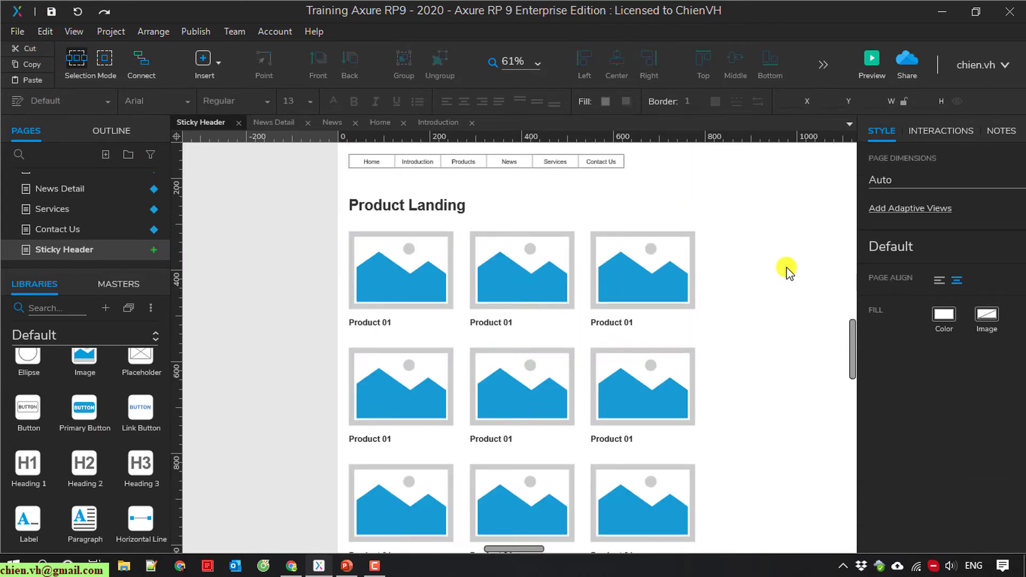
Step: Preview the Sticky Header page in Chrome's Local Preview and scroll the logo and menu away
click(871, 61)
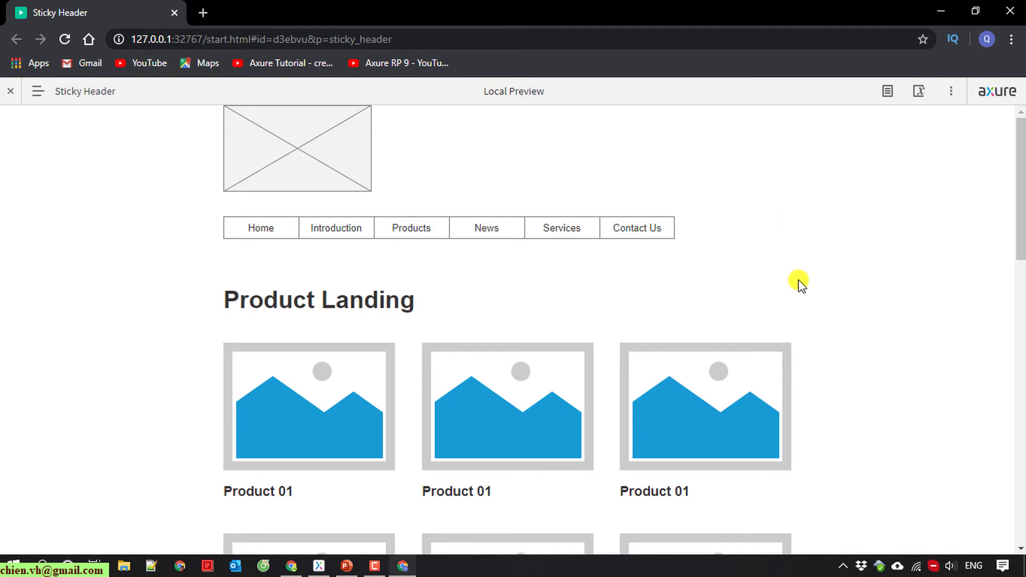
scroll(798, 280, down, 3)
scroll(799, 280, down, 2)
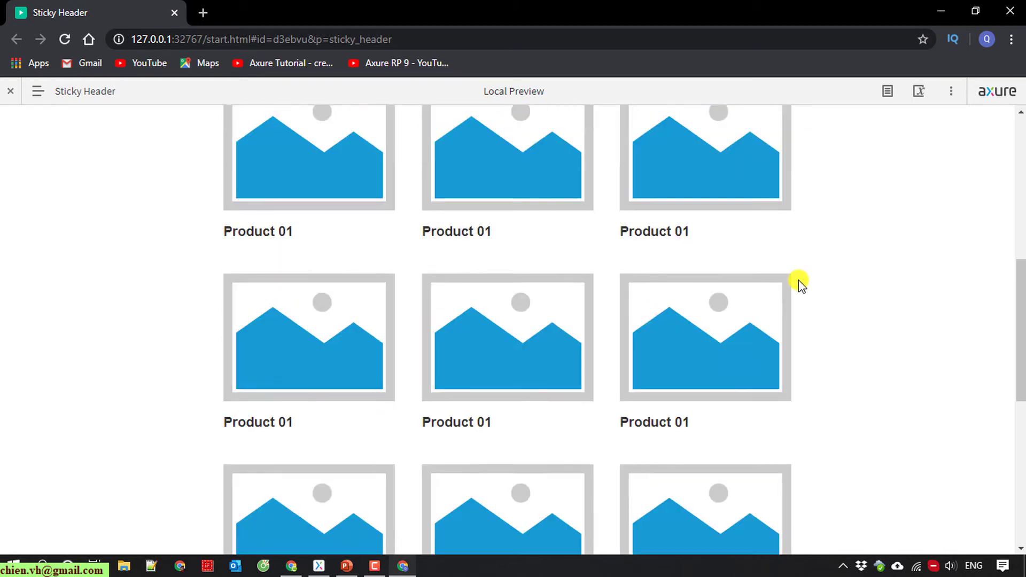
scroll(798, 280, down, 2)
scroll(798, 280, down, 1)
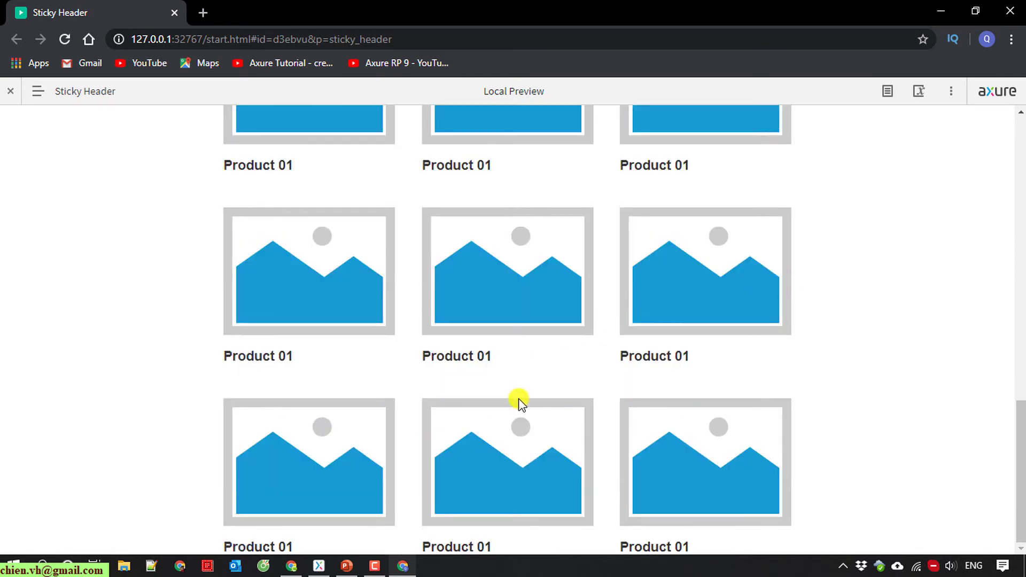
scroll(519, 399, down, 3)
scroll(518, 398, down, 2)
scroll(519, 399, up, 6)
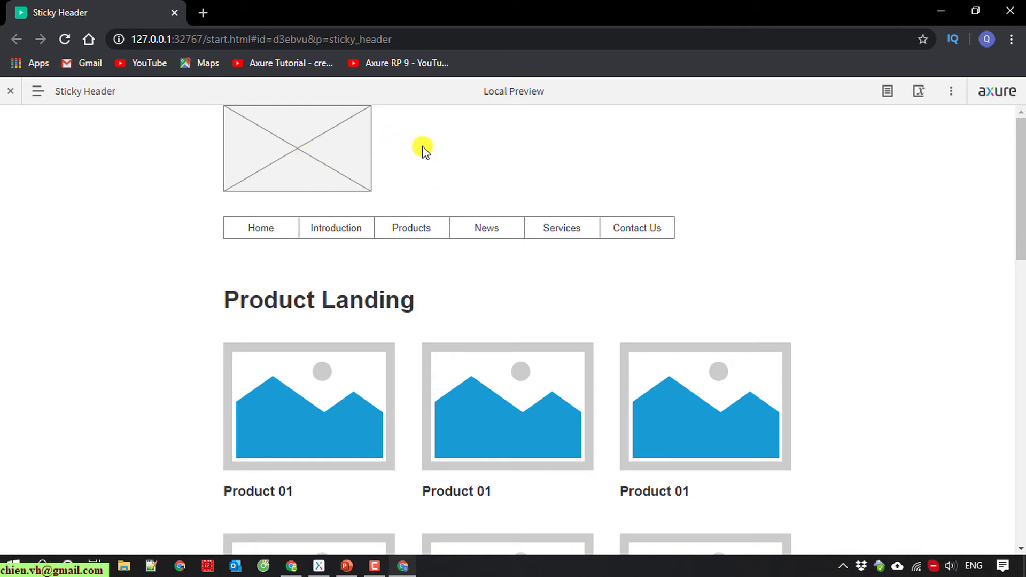
scroll(705, 305, down, 2)
scroll(741, 328, up, 2)
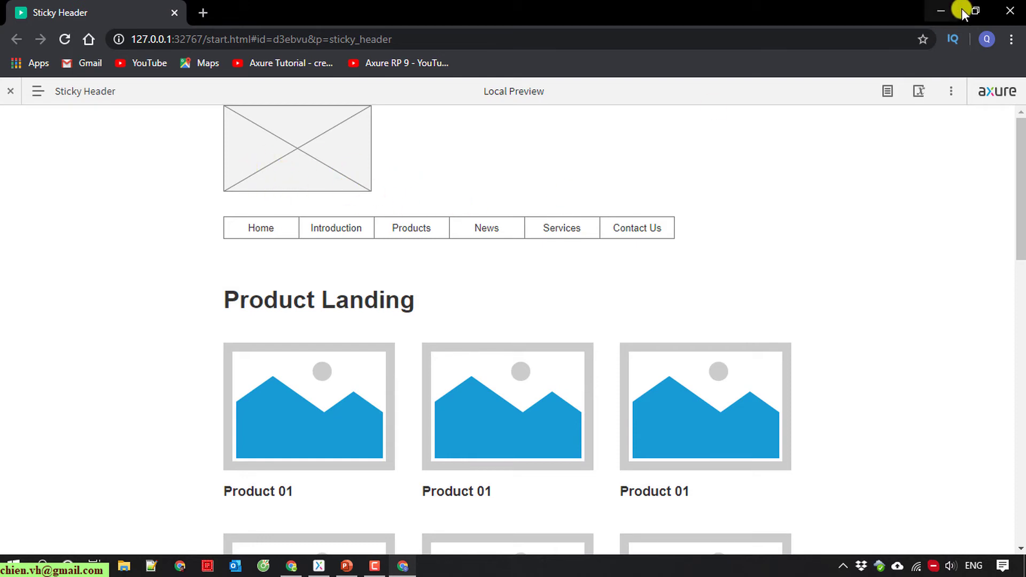
Step: Back in Axure, marquee-select the logo placeholder and six-item menu and group them
click(940, 9)
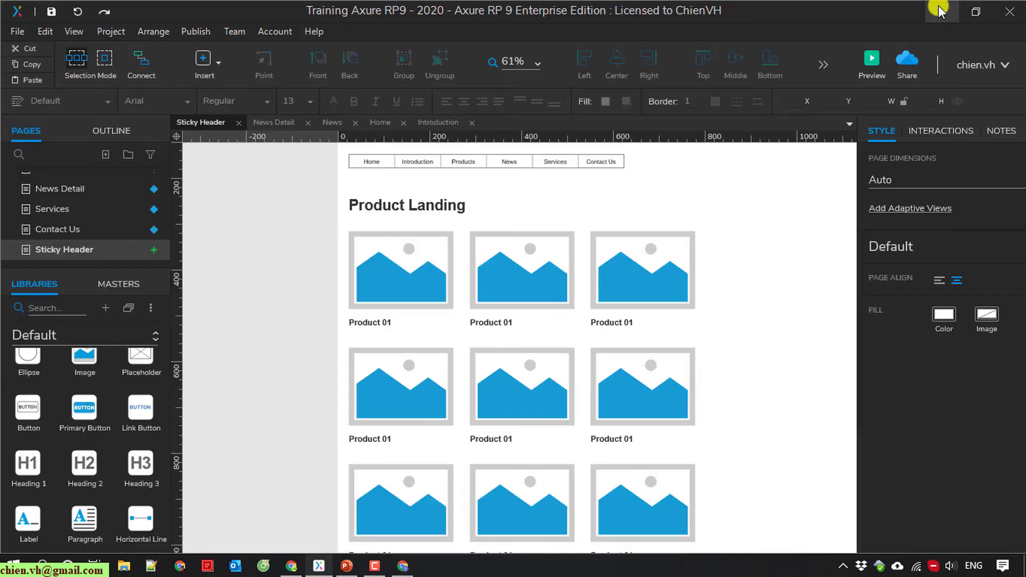
scroll(761, 312, up, 3)
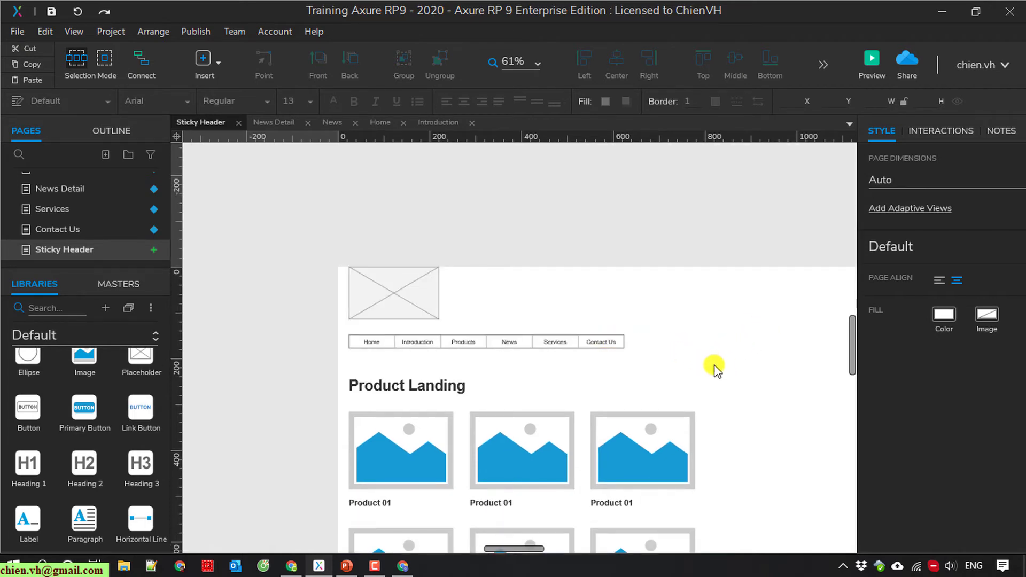
click(405, 290)
drag(733, 368, 333, 250)
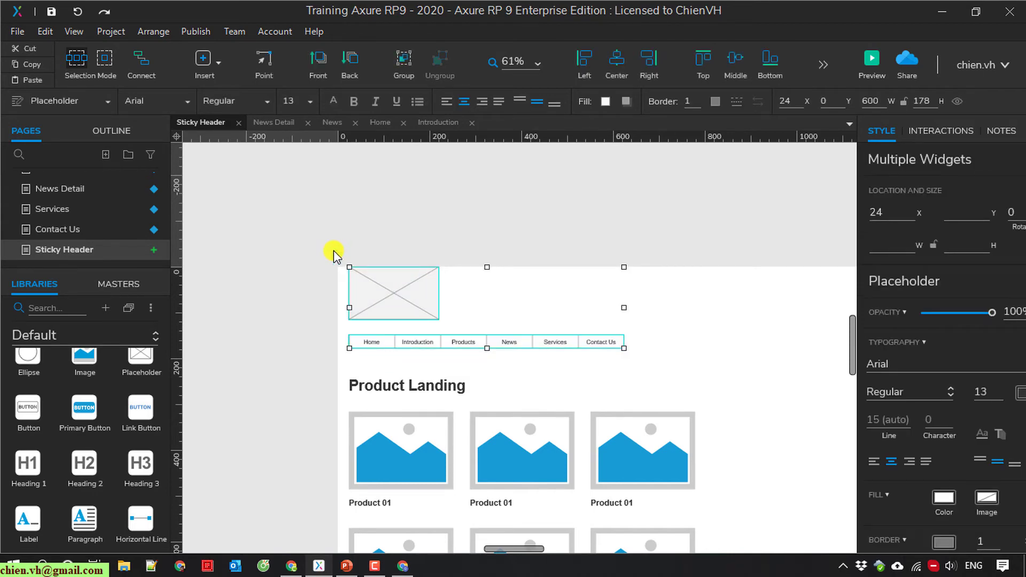
click(401, 61)
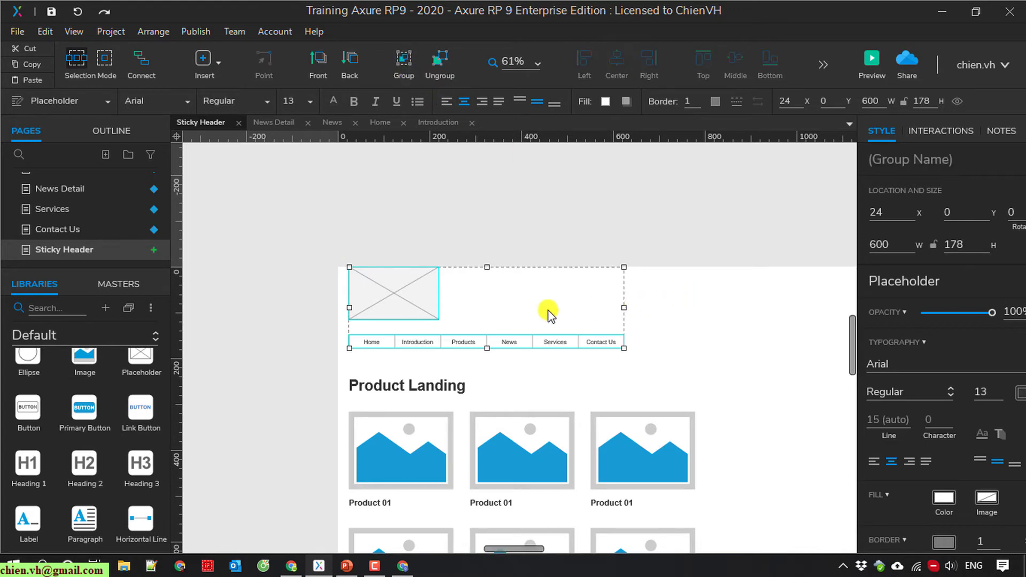
Step: Reselect the 600 by 178 logo-and-menu group and bring up its context menu
right_click(498, 290)
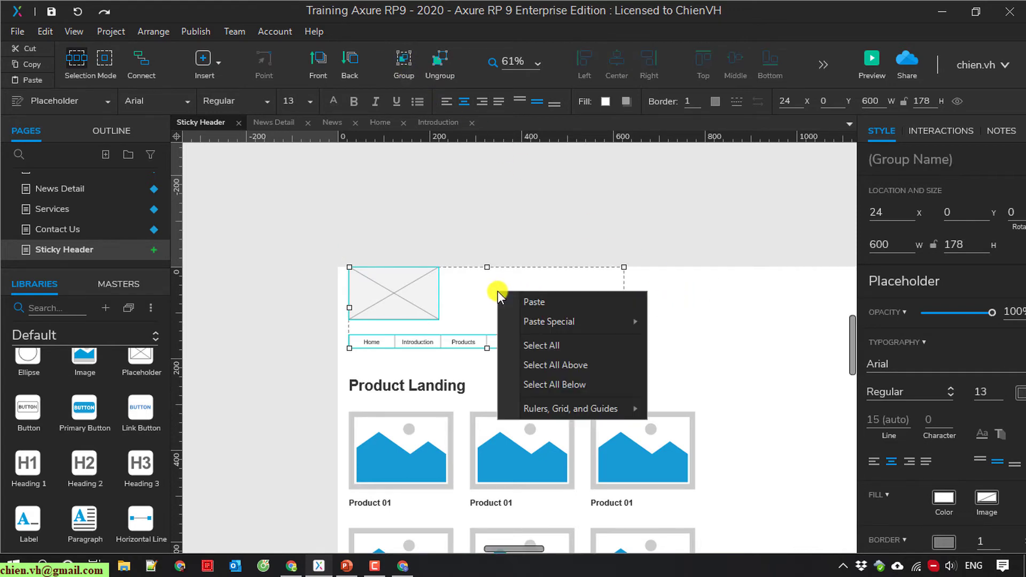
click(769, 276)
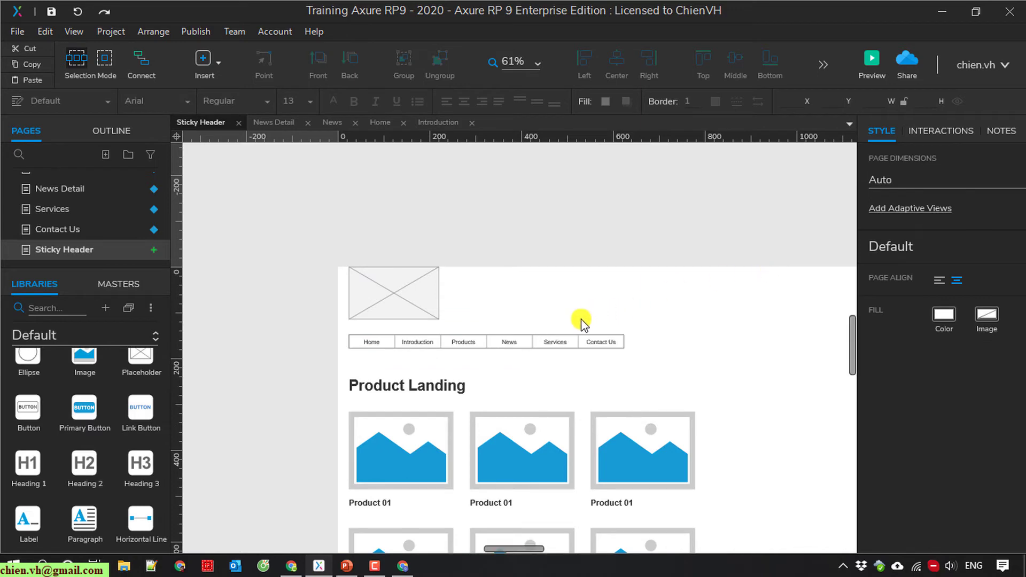
click(600, 342)
right_click(598, 341)
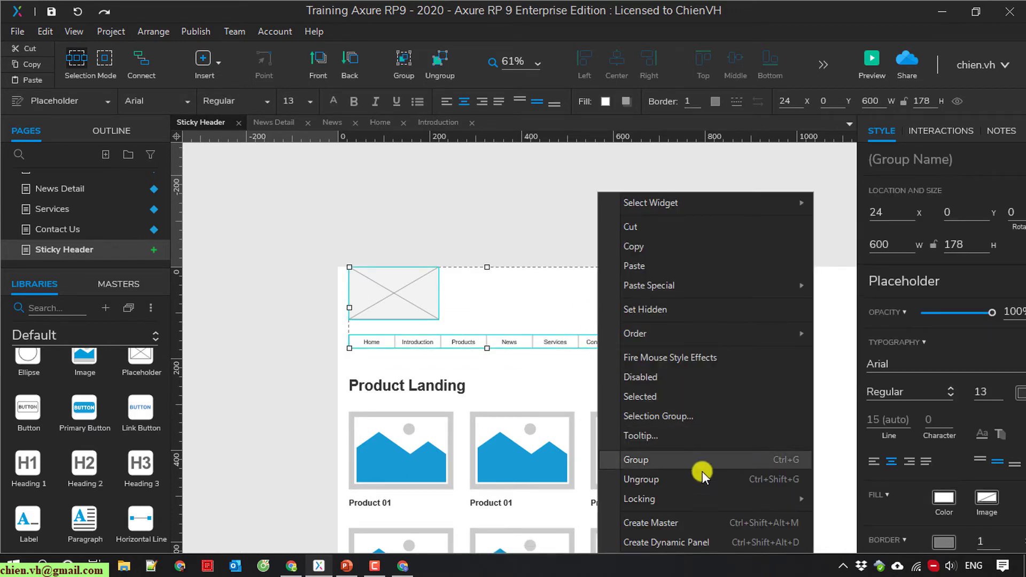
Step: Convert the logo-and-menu group into a dynamic panel named 'Sticky Header'
click(697, 541)
click(920, 160)
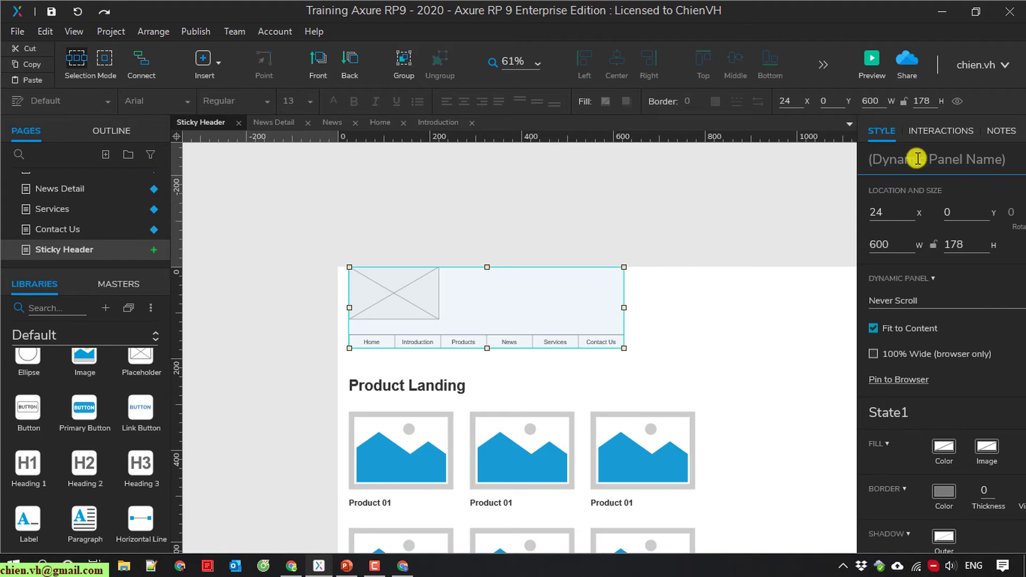
text(Tick)
key(BackSpace)
text(Si)
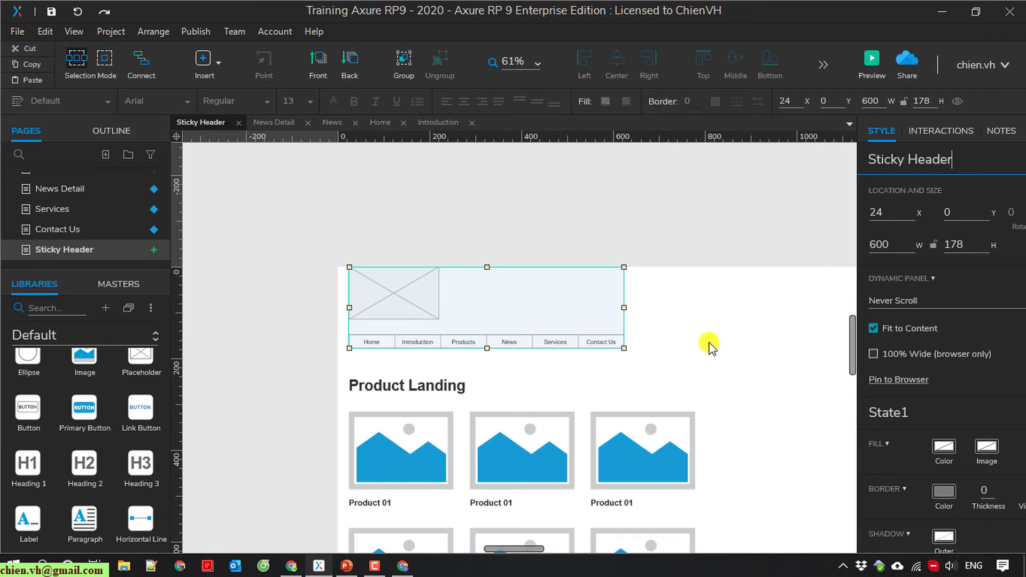
Step: Pin the Sticky Header panel to the browser window at the top-left position
click(899, 378)
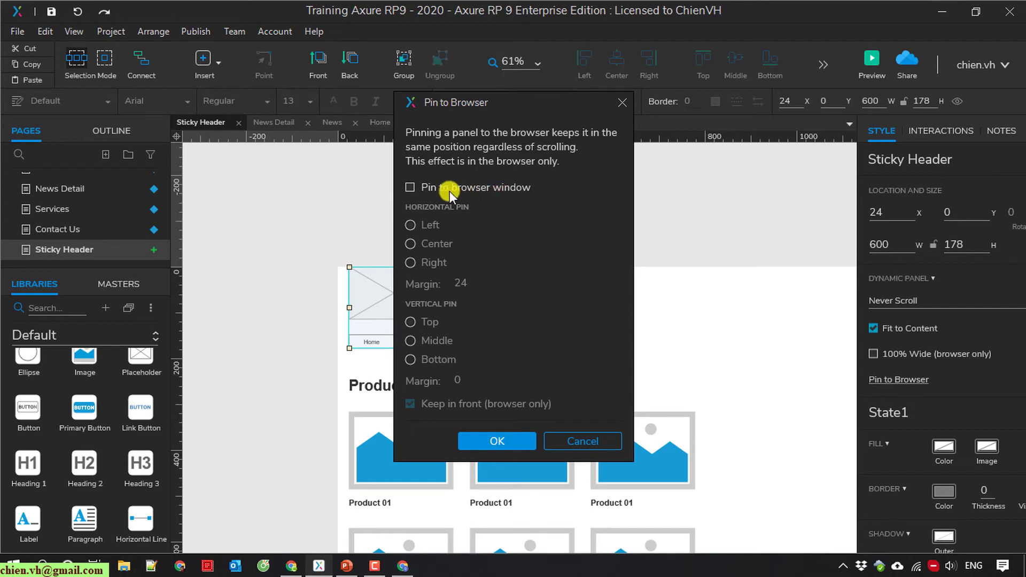
click(411, 188)
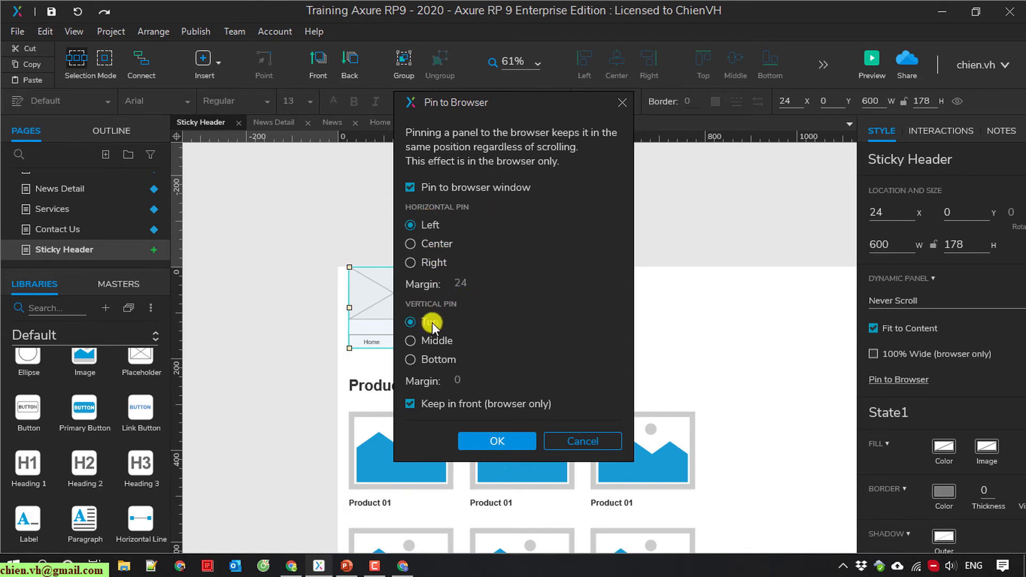
click(410, 404)
click(497, 441)
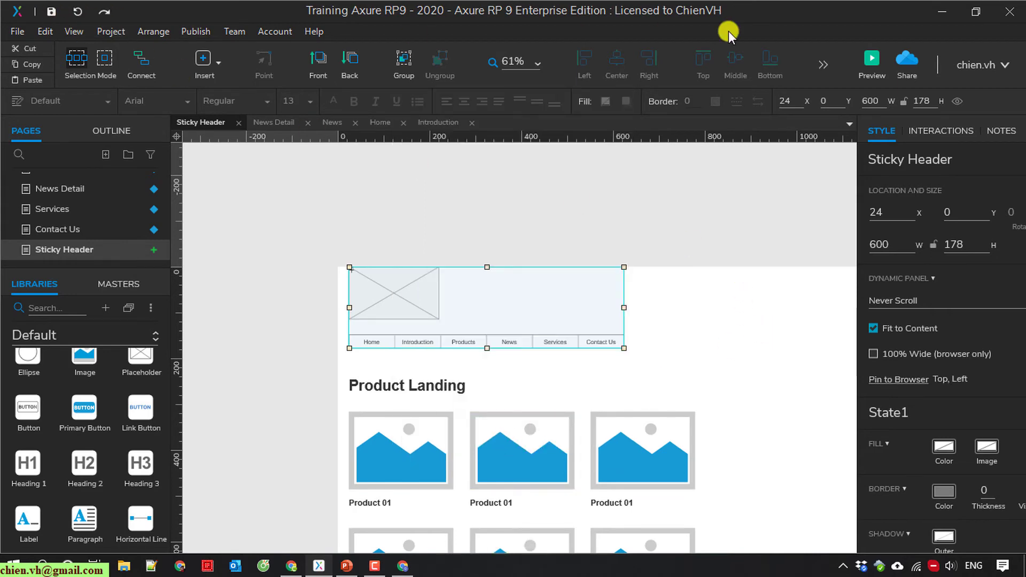
Step: Preview the page in Chrome, close the old duplicate preview tab, and return to Axure
click(867, 67)
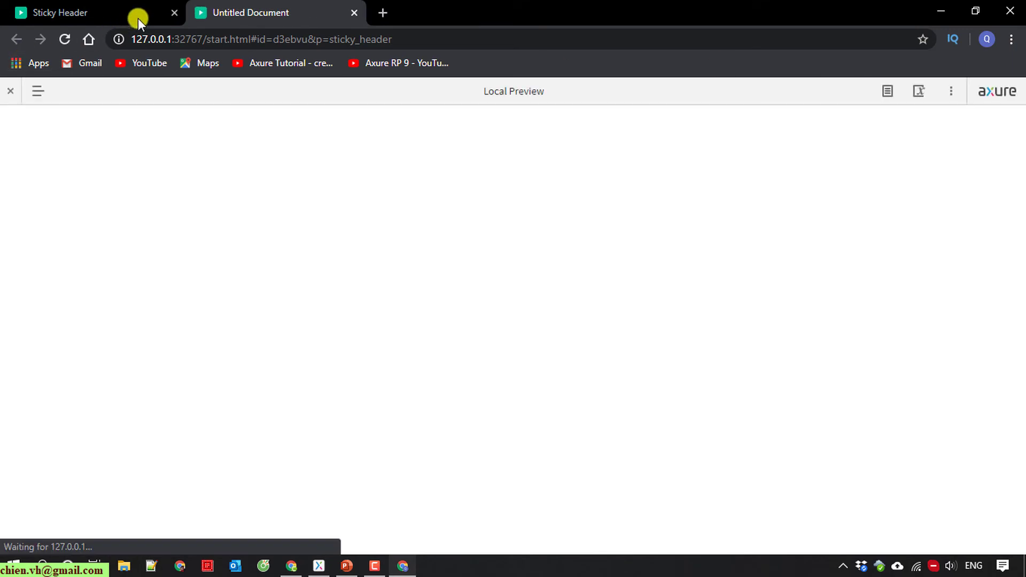
click(175, 12)
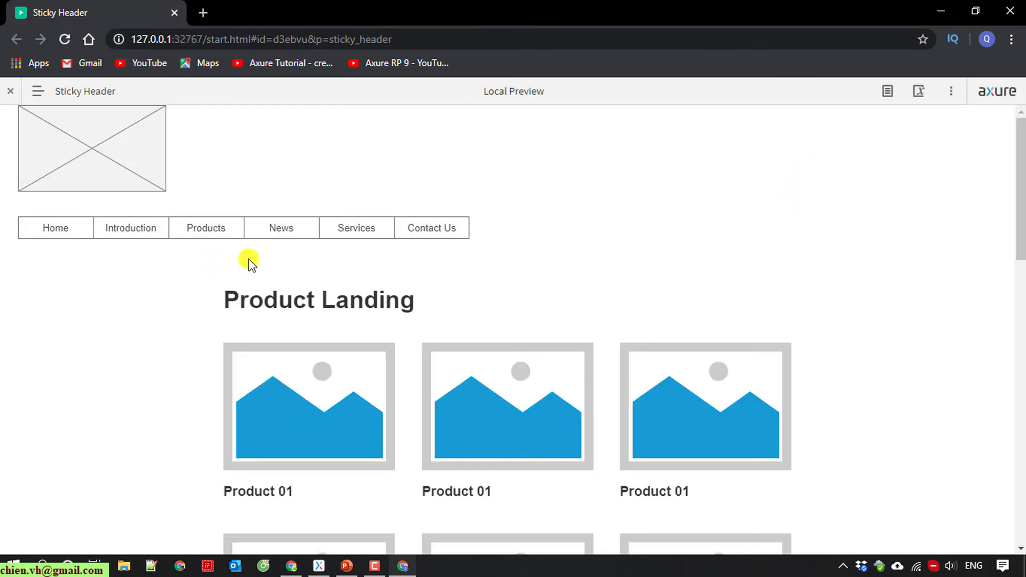
scroll(506, 241, down, 3)
scroll(511, 242, down, 3)
scroll(531, 258, down, 2)
scroll(533, 258, up, 3)
scroll(533, 258, up, 3)
scroll(533, 259, up, 2)
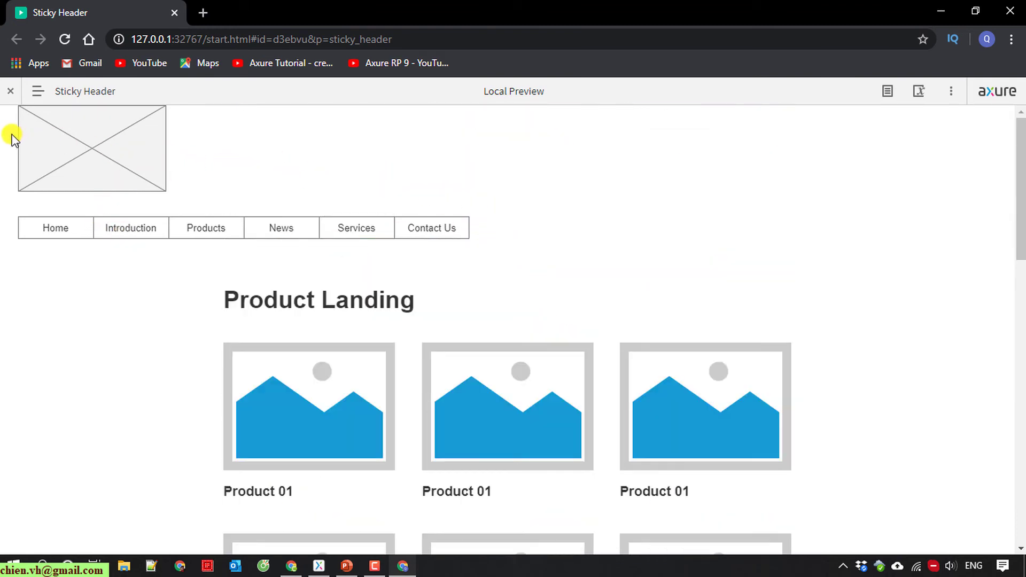
scroll(241, 241, down, 3)
scroll(275, 247, down, 3)
scroll(276, 247, down, 2)
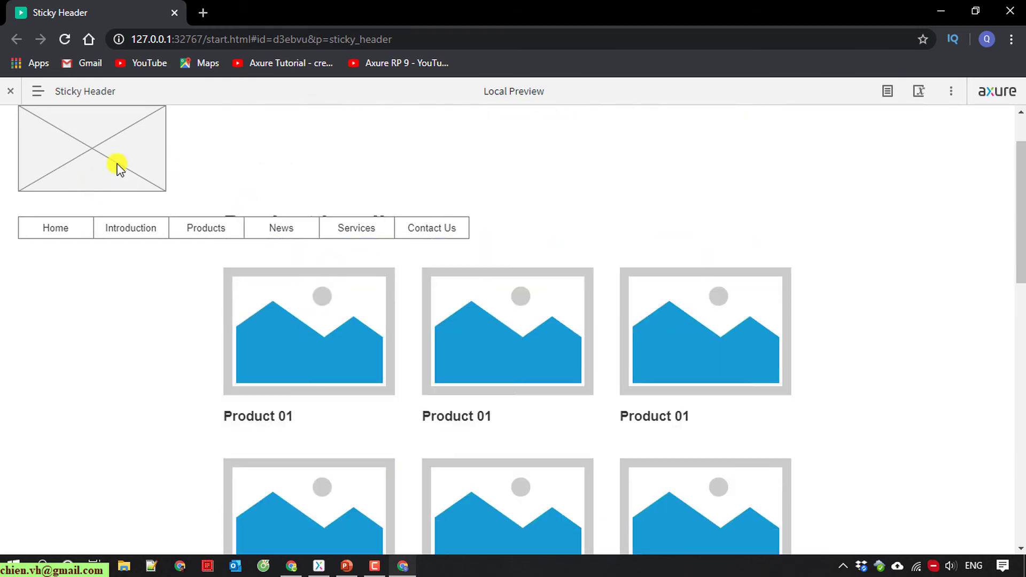
scroll(161, 161, up, 3)
scroll(101, 175, up, 3)
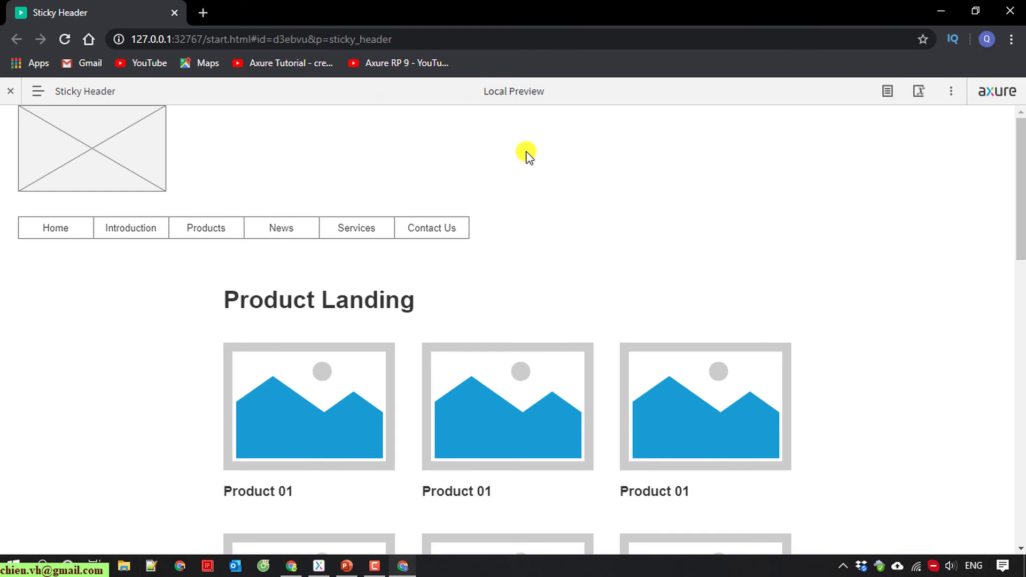
click(317, 567)
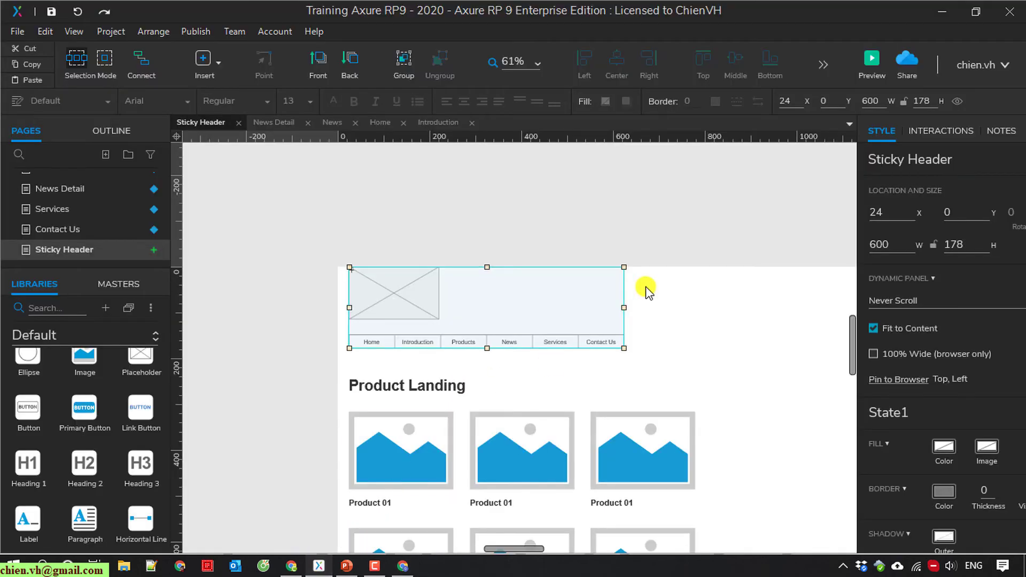
Step: Change the Sticky Header's browser pin to top center
click(906, 379)
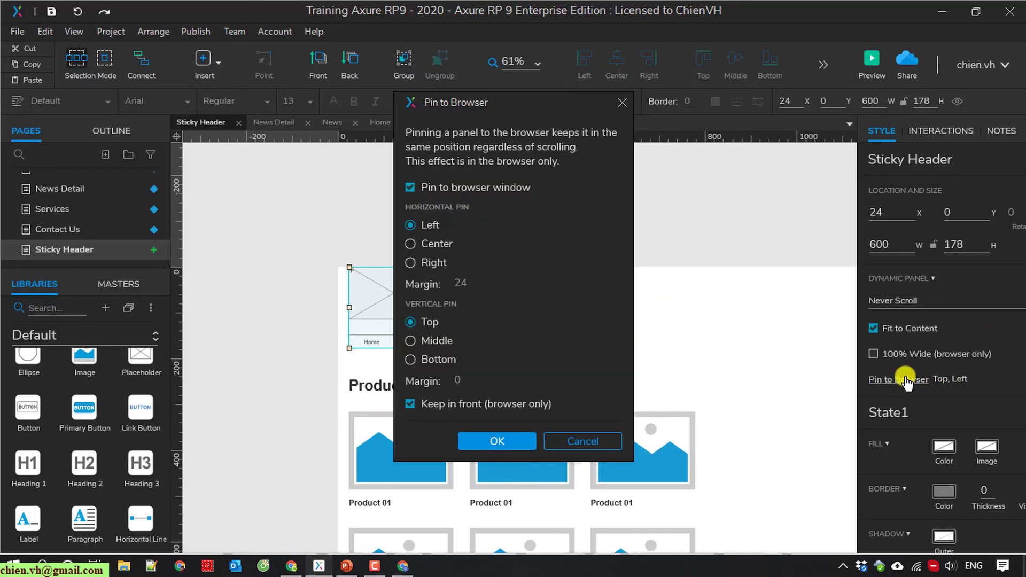
click(411, 242)
click(504, 443)
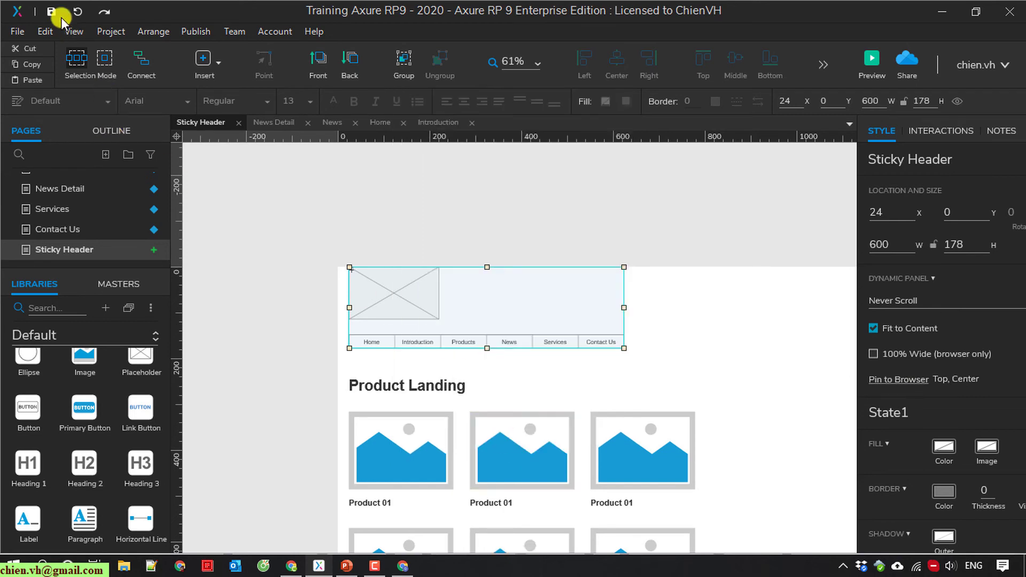
Step: In Chrome, scroll the preview to confirm the centered header stays fixed over the products
click(47, 11)
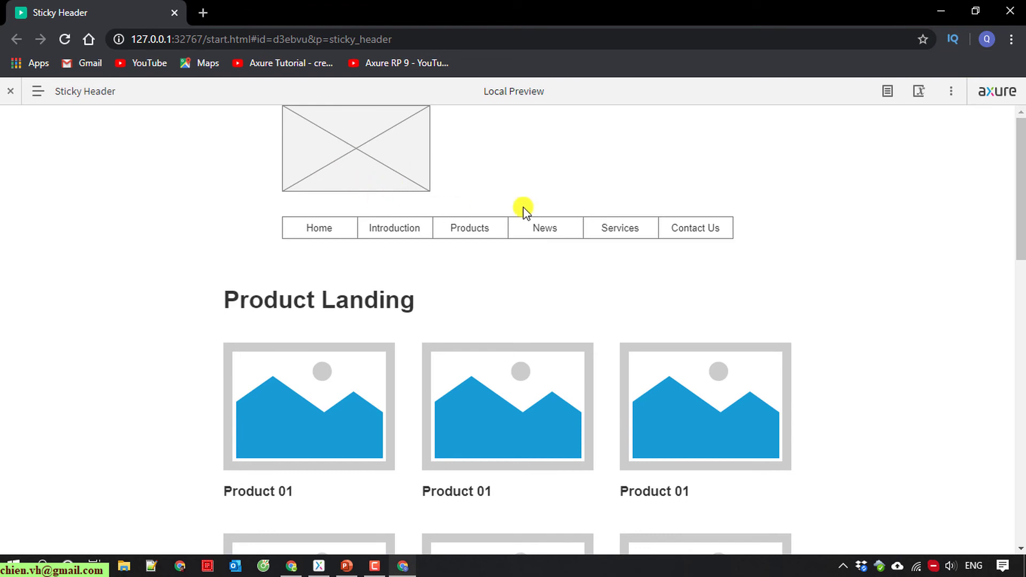
scroll(597, 229, down, 3)
scroll(604, 240, down, 3)
scroll(604, 239, up, 2)
scroll(605, 248, up, 2)
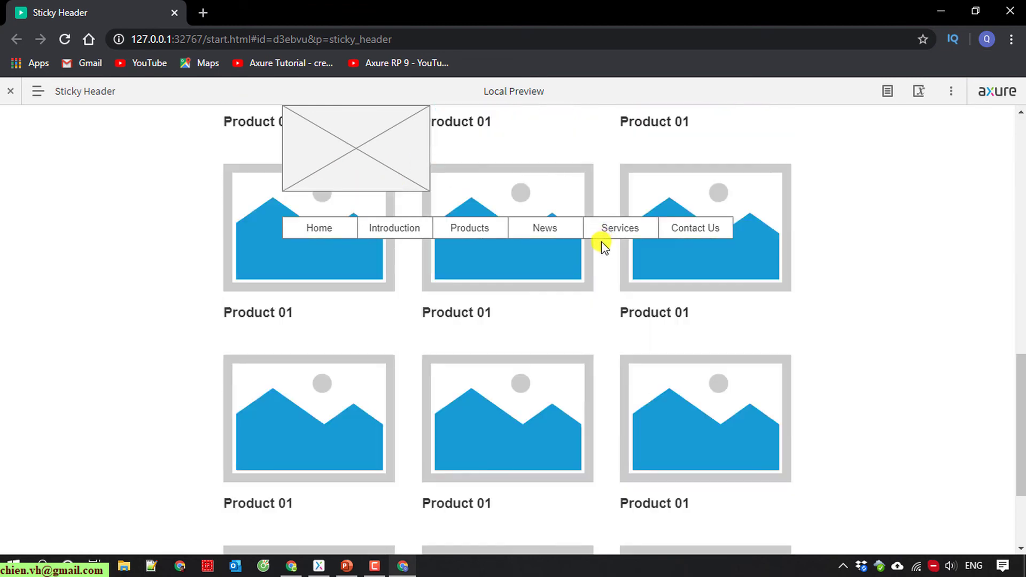
scroll(604, 253, down, 2)
scroll(605, 256, down, 1)
scroll(604, 257, up, 3)
scroll(605, 256, up, 3)
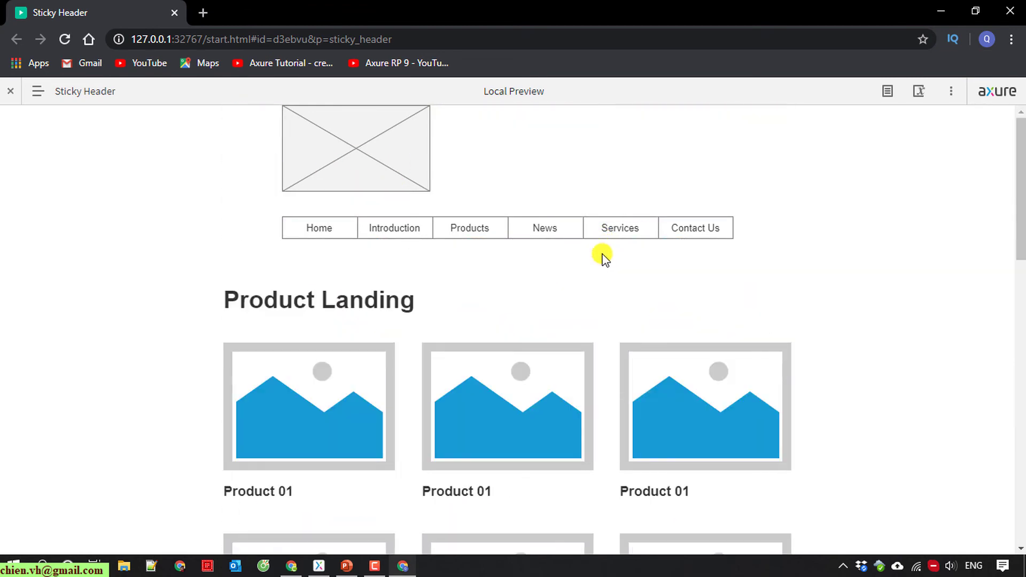
Step: Make the Sticky Header dynamic panel 100% wide and give it a grey fill
click(319, 566)
click(673, 337)
click(565, 307)
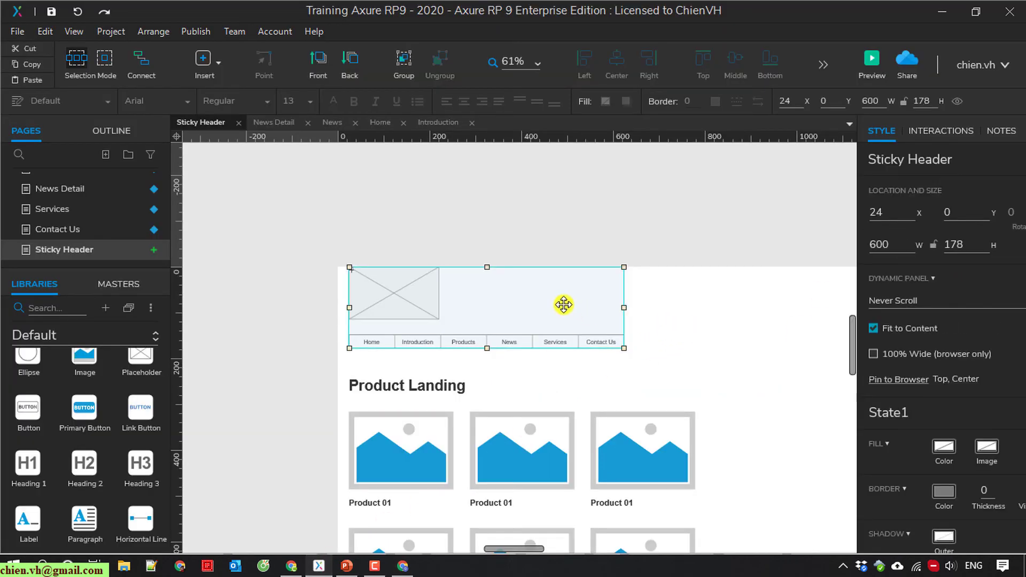
drag(508, 549, 529, 551)
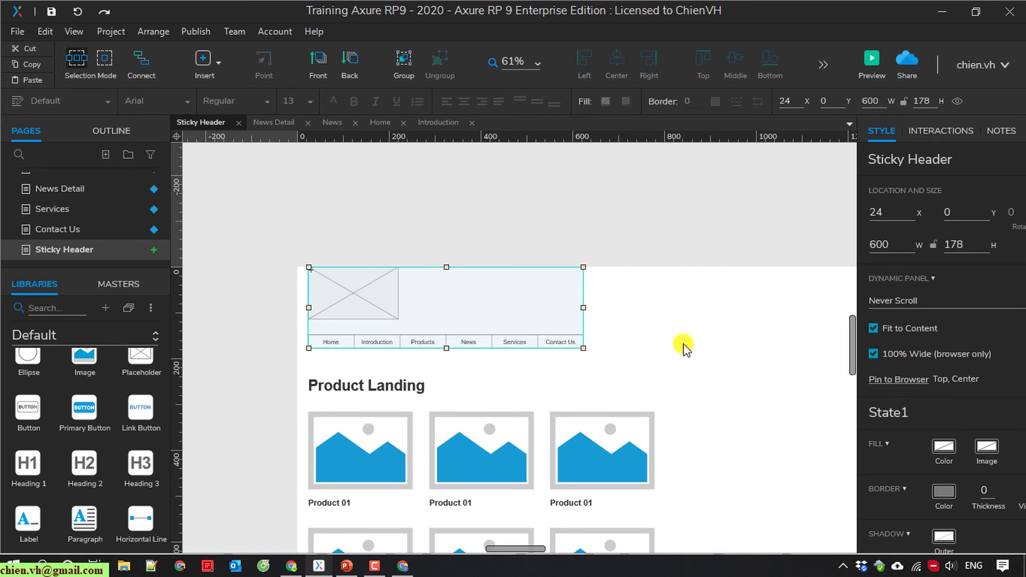
scroll(909, 480, down, 1)
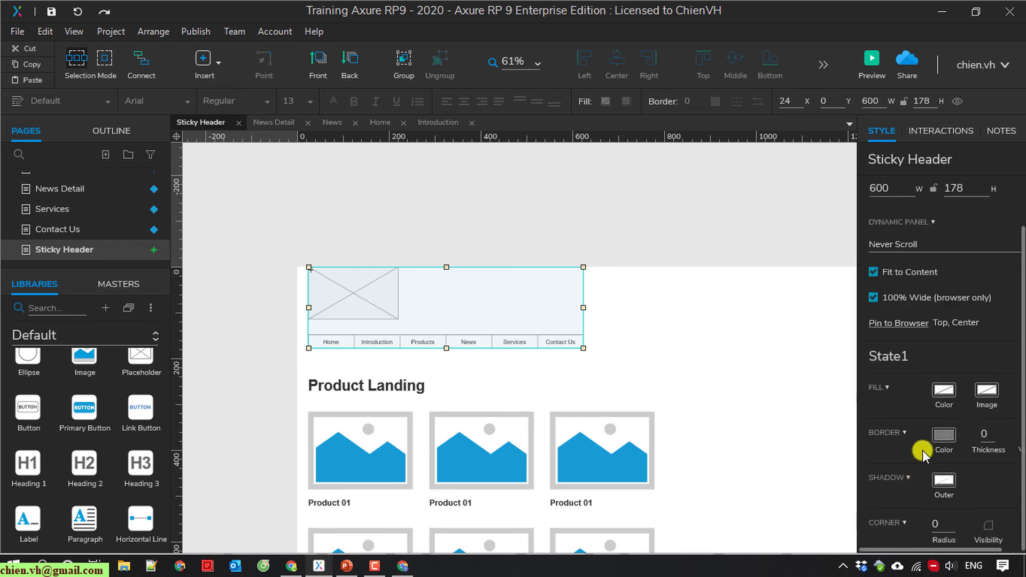
click(945, 396)
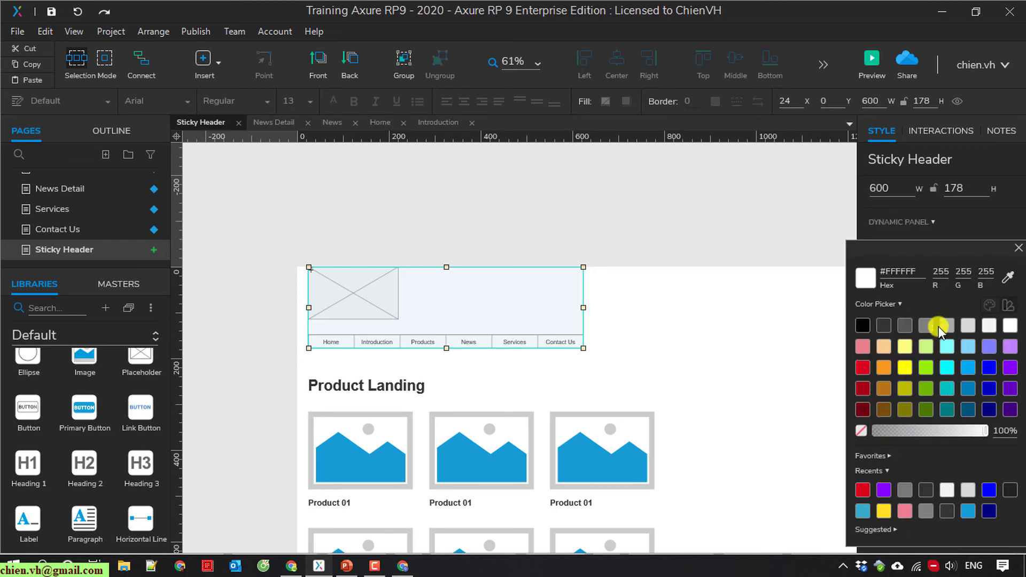
click(968, 326)
click(778, 361)
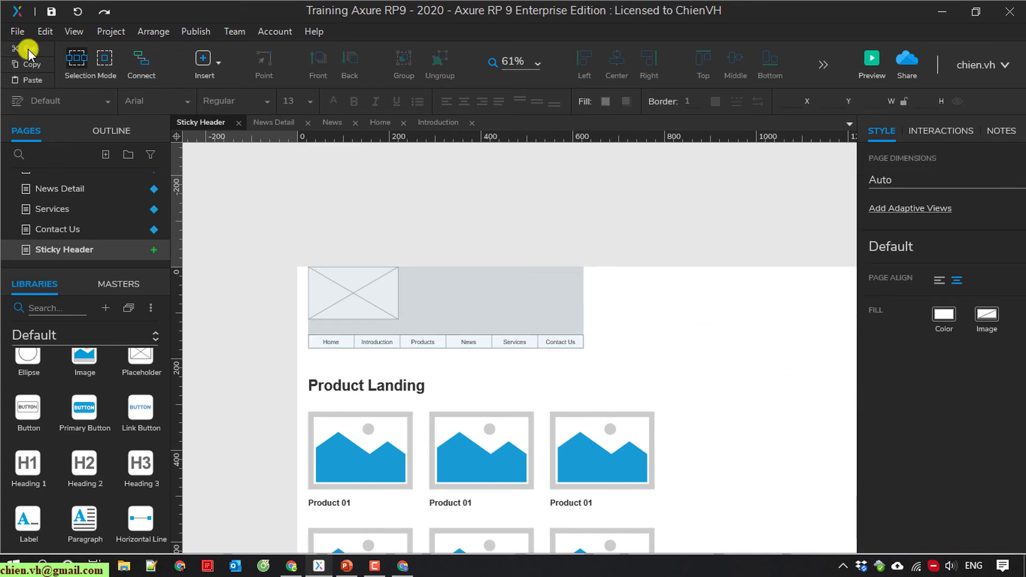
Step: Reload the Chrome preview to show the grey full-width fixed header
key(ctrl+period)
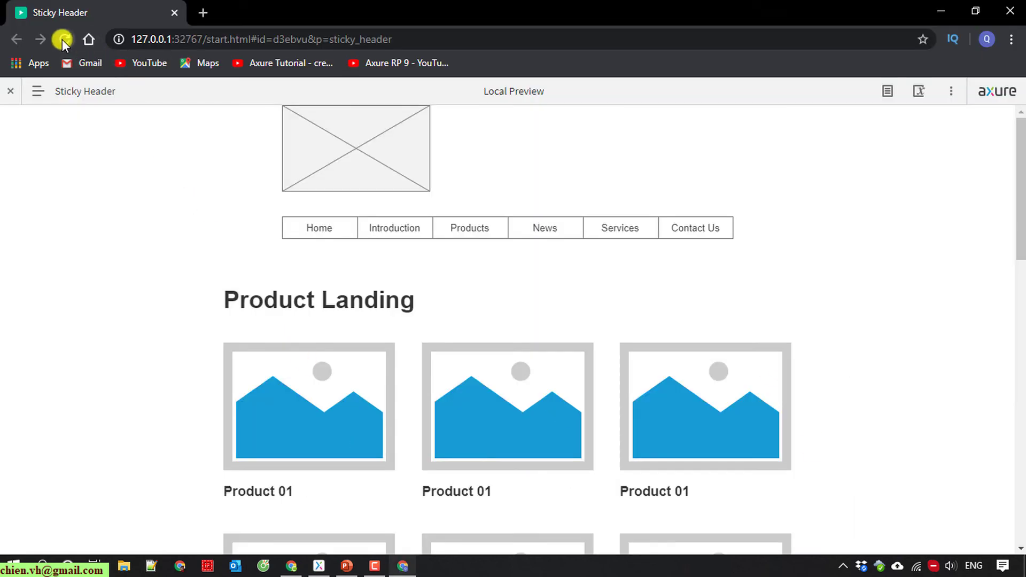
click(64, 40)
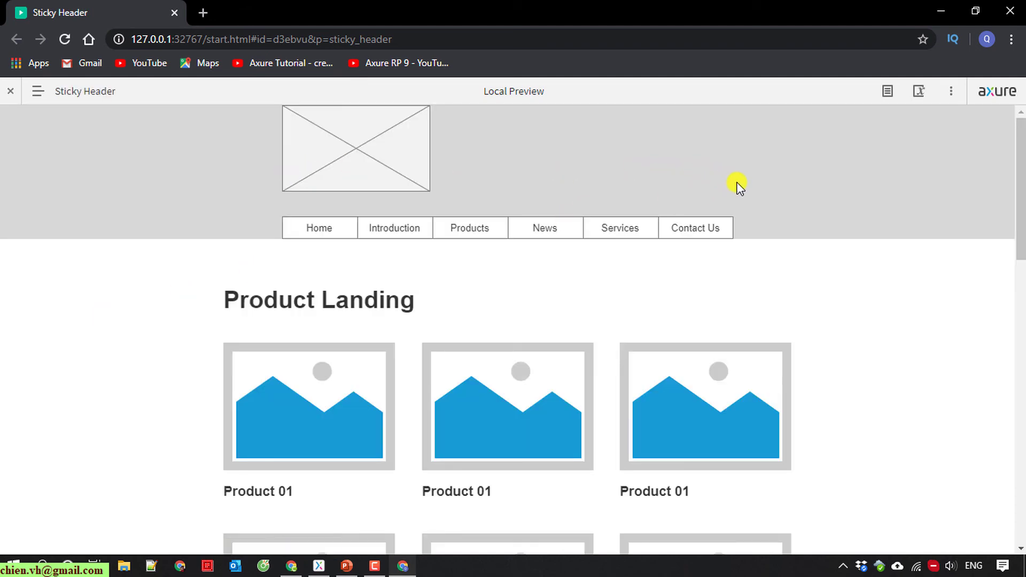
scroll(737, 183, down, 2)
scroll(738, 183, down, 1)
scroll(733, 201, up, 1)
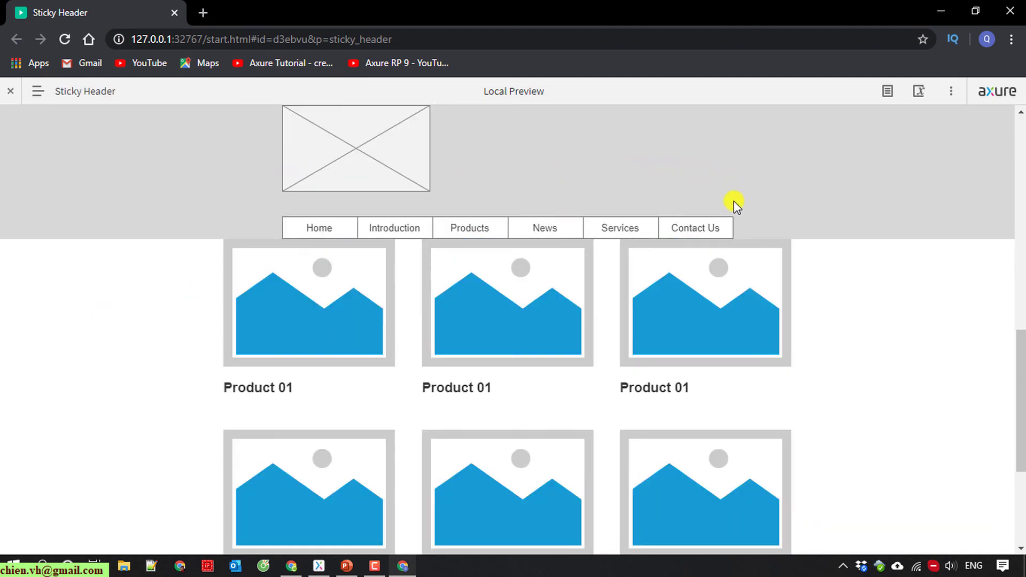
scroll(734, 201, down, 2)
scroll(733, 201, up, 2)
scroll(733, 201, up, 2)
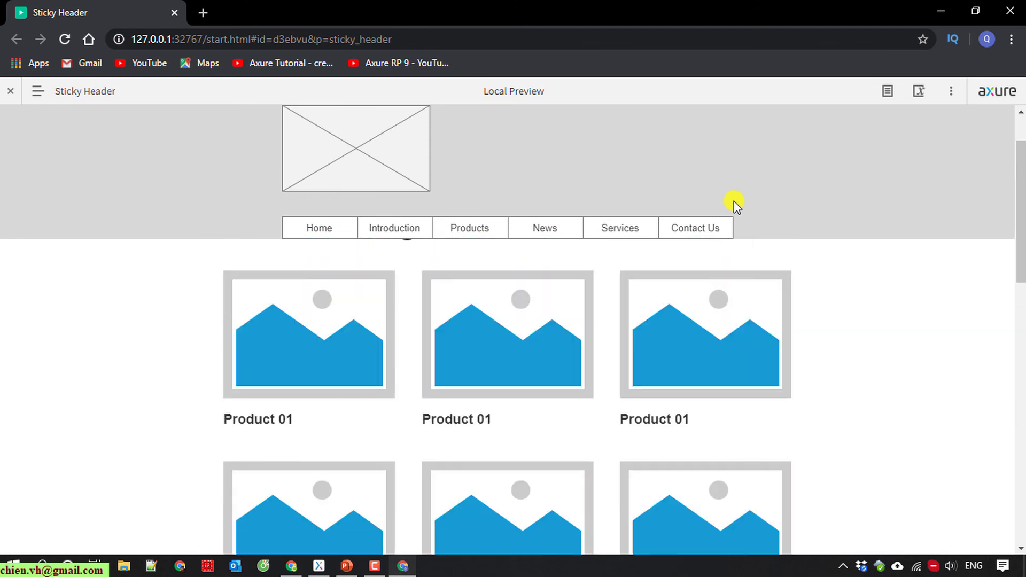
scroll(733, 201, up, 1)
scroll(733, 201, down, 2)
scroll(765, 260, up, 1)
scroll(845, 324, down, 2)
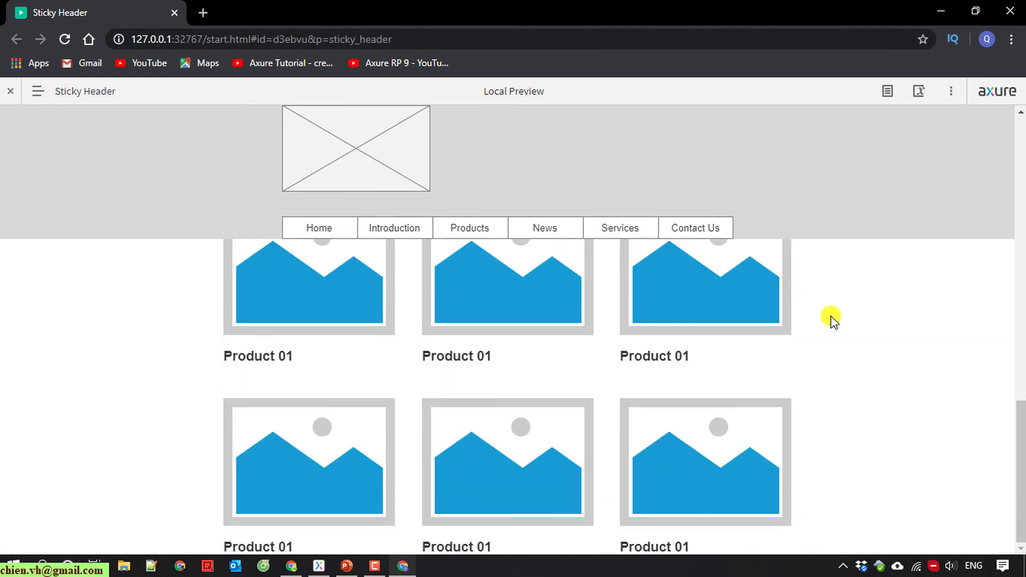
scroll(845, 324, up, 2)
scroll(846, 324, up, 2)
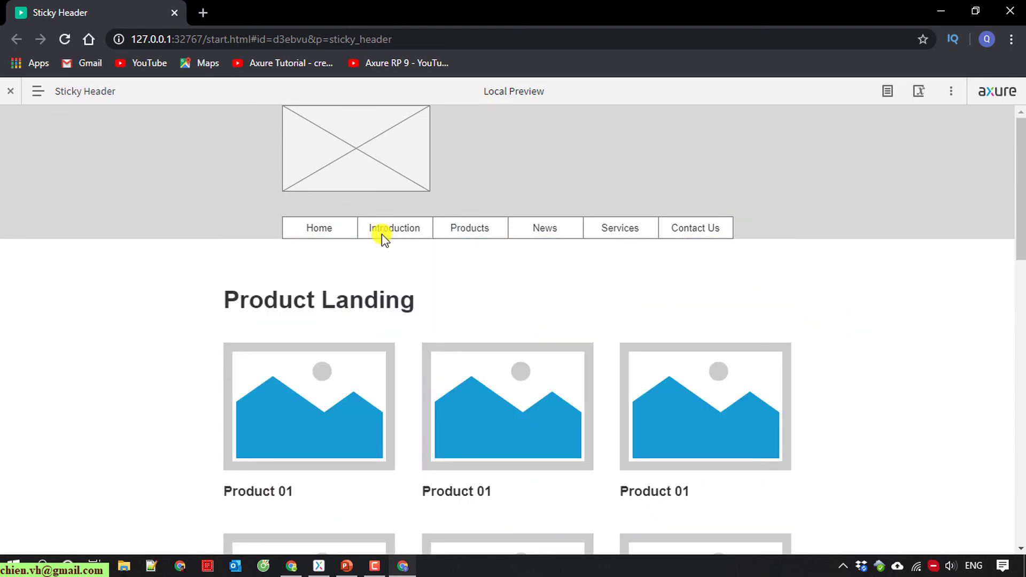